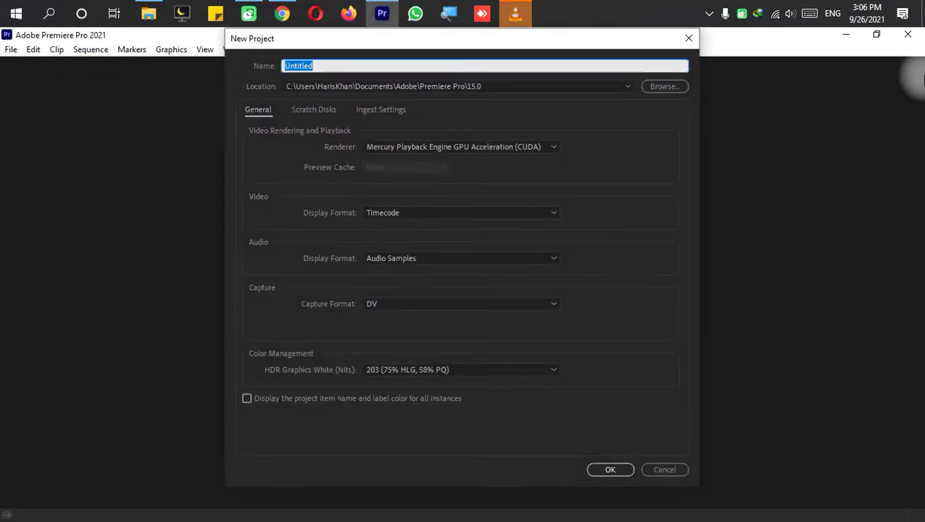
Name the new project "hk civil & architecture works" and create it with the default settings
{"action": "type", "text": "hk civil work"}
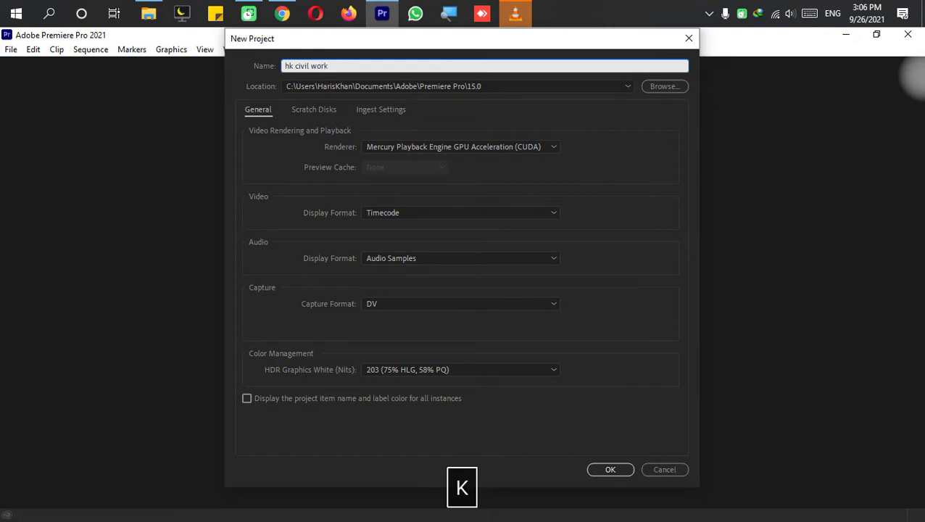
{"action": "key", "text": "BackSpace"}
{"action": "key", "text": "BackSpace"}
{"action": "key", "text": "BackSpace"}
{"action": "key", "text": "BackSpace"}
{"action": "type", "text": "& archi"}
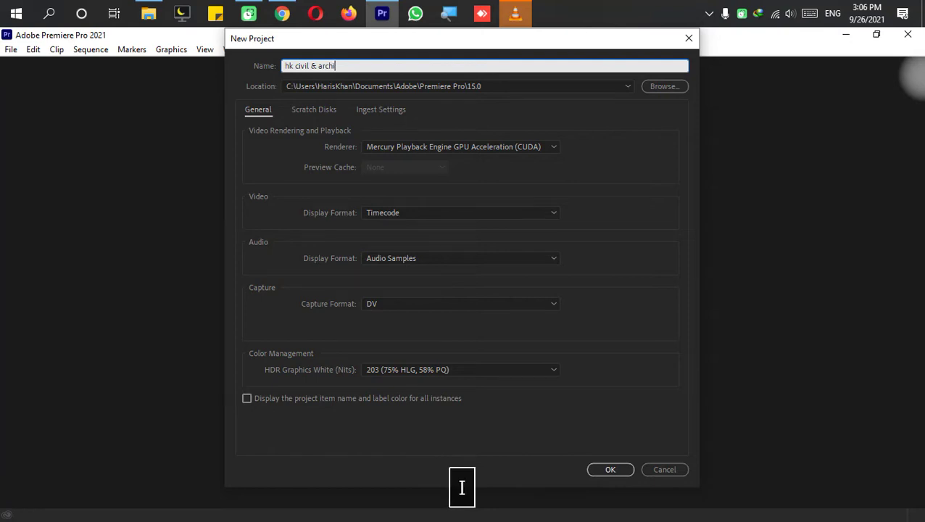
{"action": "type", "text": "tecture works"}
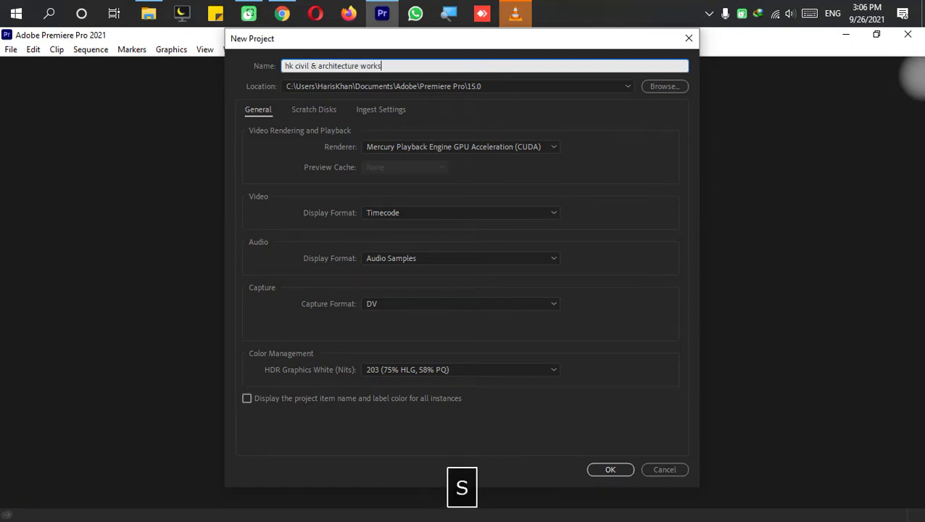
{"action": "key", "text": "Return"}
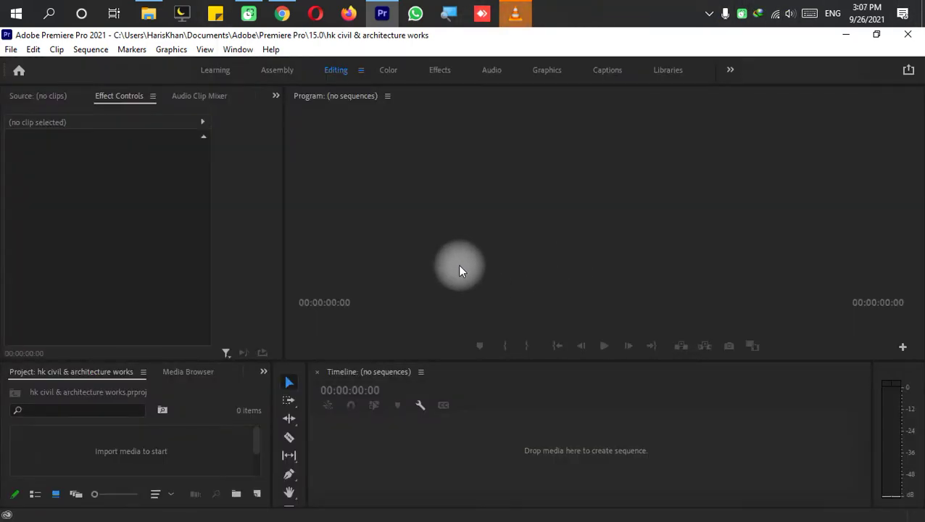
Import all images from the w1 folder inside HK CVIIL WORK into the project
{"action": "left_click", "coordinate": [200, 405]}
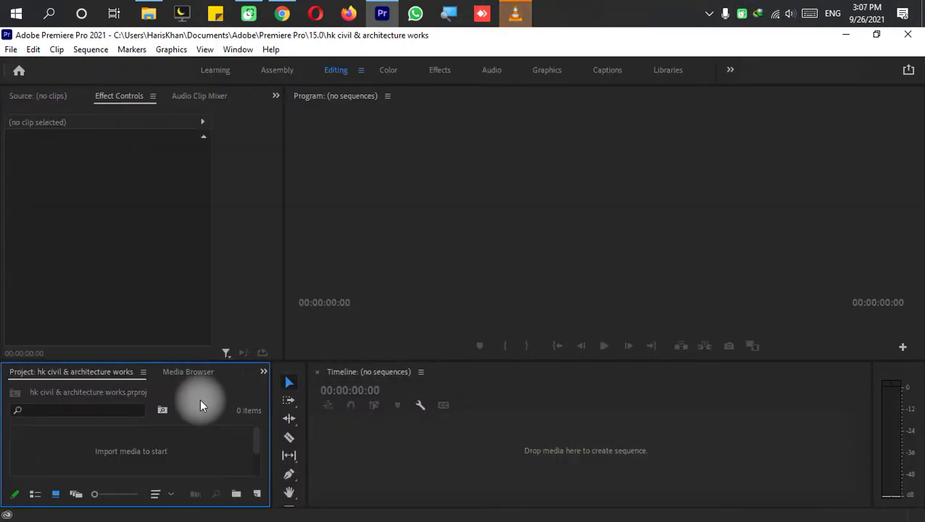
{"action": "double_click", "coordinate": [220, 442]}
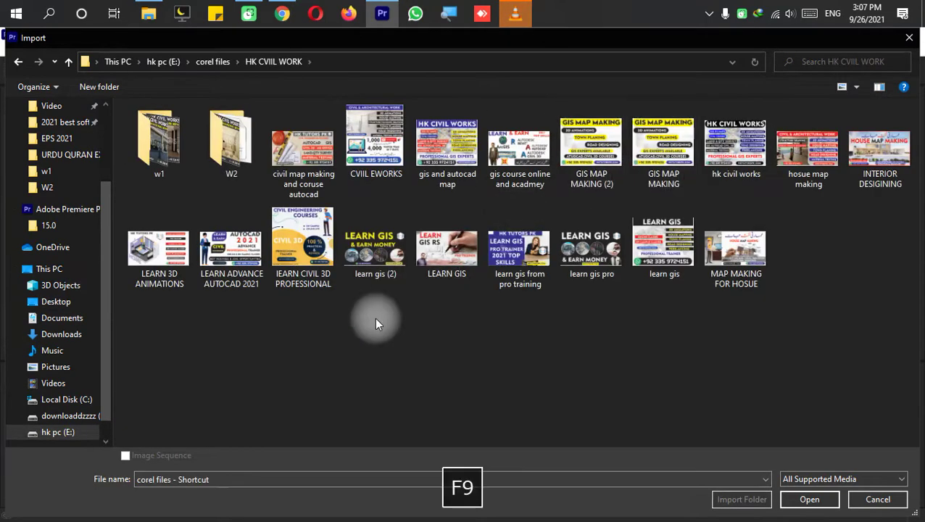
{"action": "double_click", "coordinate": [191, 153]}
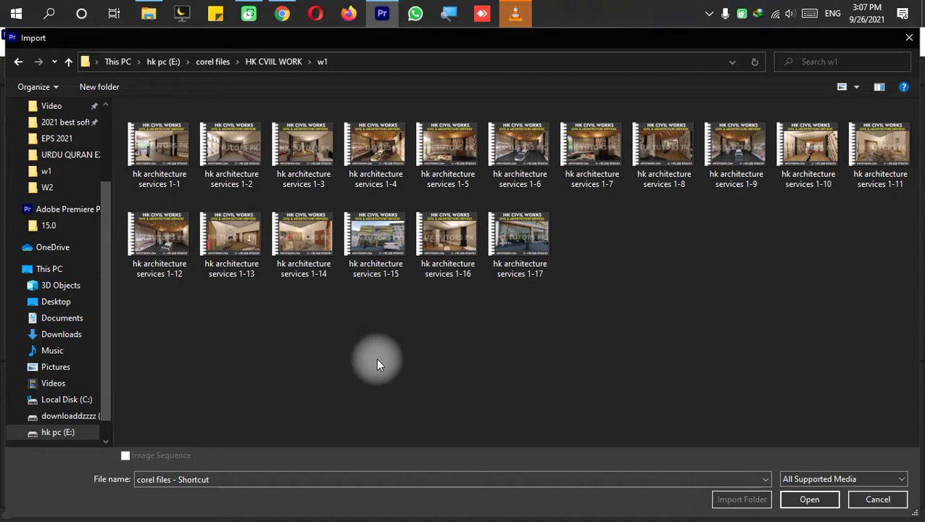
{"action": "key", "text": "ctrl+a"}
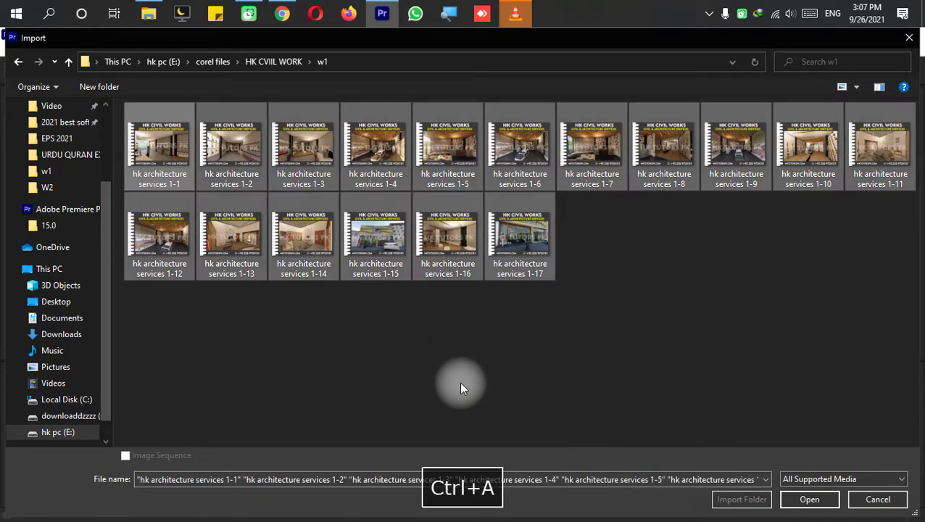
{"action": "key", "text": "Return"}
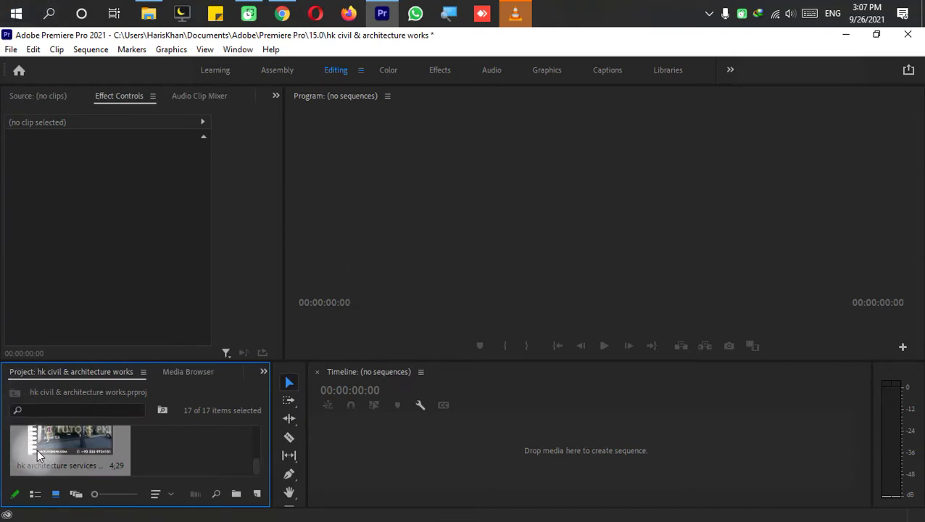
Create a sequence from all the imported images by placing them together in the empty timeline
{"action": "left_click_drag", "start_coordinate": [48, 447], "coordinate": [447, 437]}
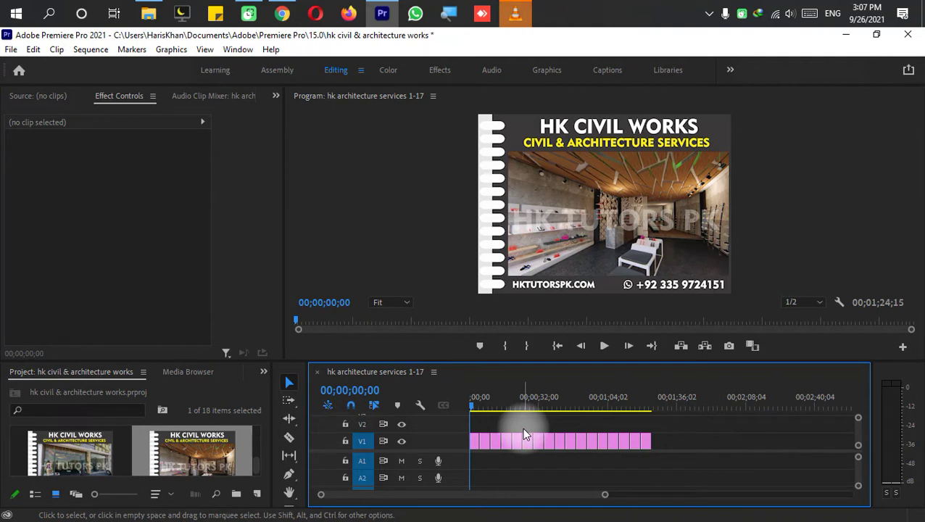
{"action": "scroll", "coordinate": [517, 422], "scroll_direction": "up", "scroll_amount": 4}
{"action": "scroll", "coordinate": [518, 422], "scroll_direction": "down", "scroll_amount": 3}
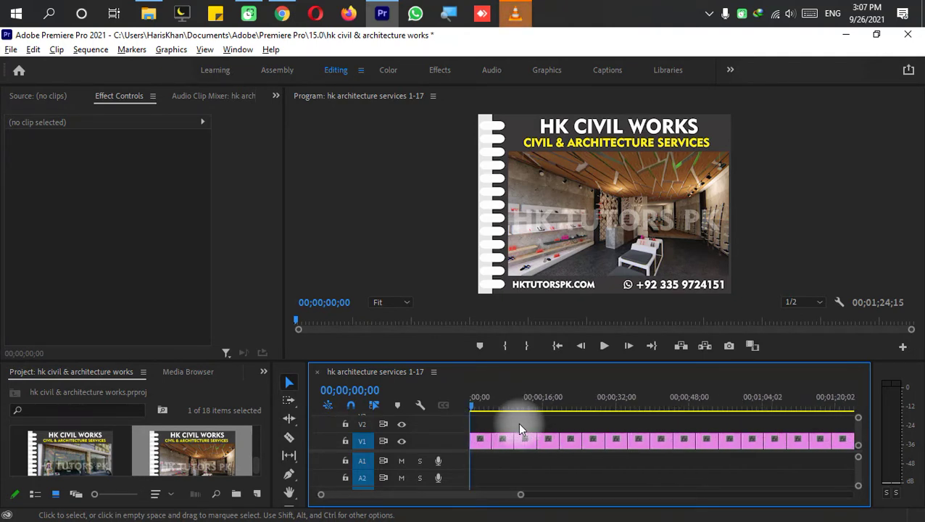
{"action": "scroll", "coordinate": [518, 422], "scroll_direction": "down", "scroll_amount": 3}
{"action": "left_click_drag", "start_coordinate": [587, 418], "coordinate": [481, 444]}
{"action": "right_click", "coordinate": [490, 445]}
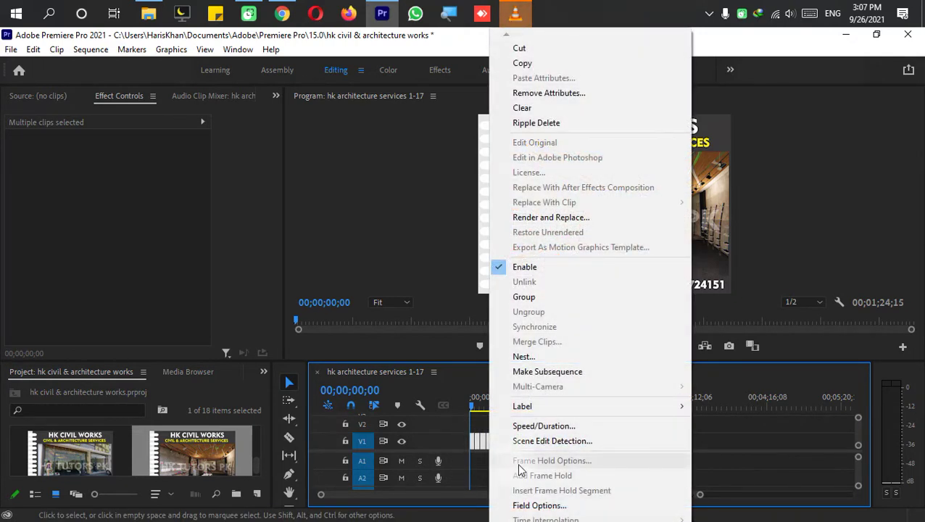
{"action": "left_click", "coordinate": [739, 375]}
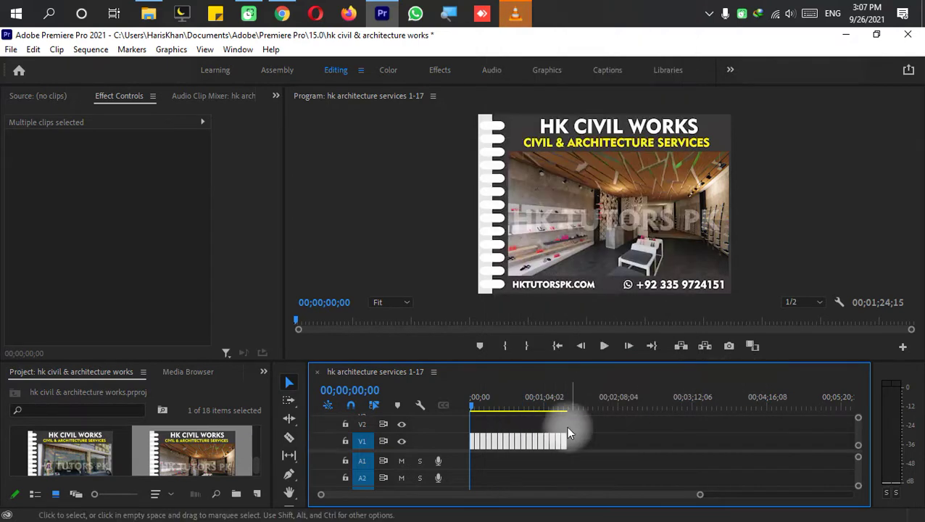
{"action": "left_click", "coordinate": [516, 422]}
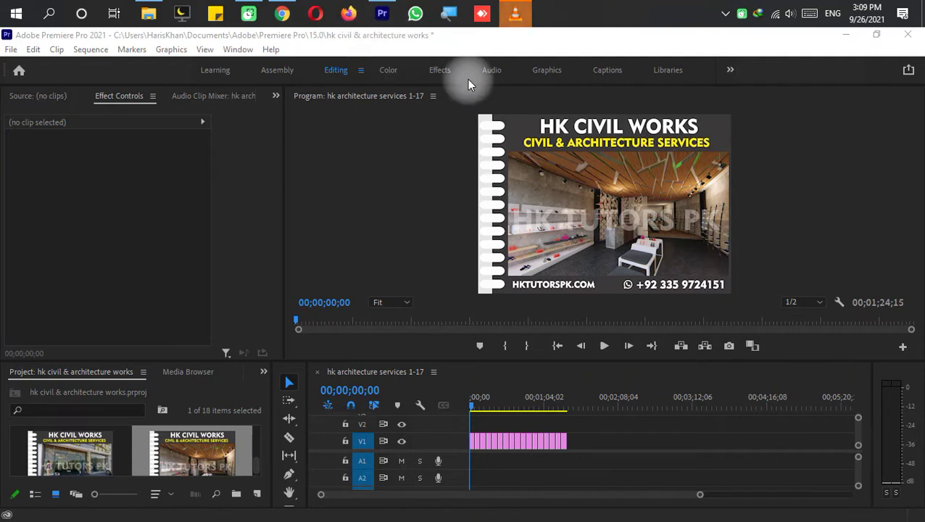
Switch to the Effects workspace and expand the Transition group within Video Effects
{"action": "left_click", "coordinate": [451, 69]}
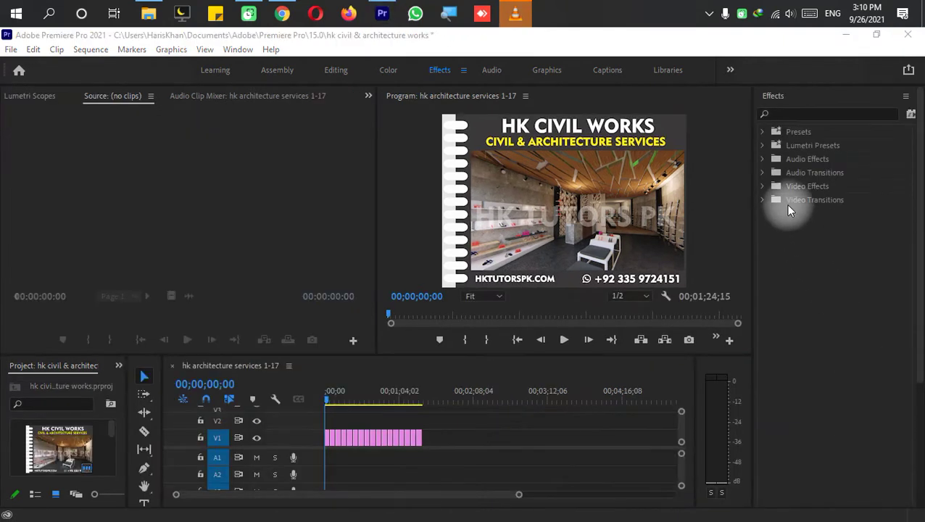
{"action": "left_click", "coordinate": [763, 187]}
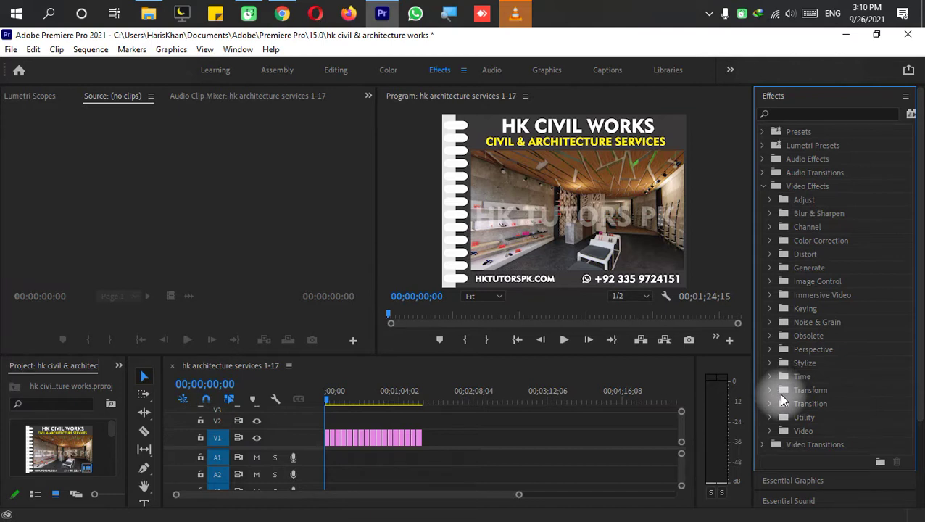
{"action": "left_click", "coordinate": [770, 403]}
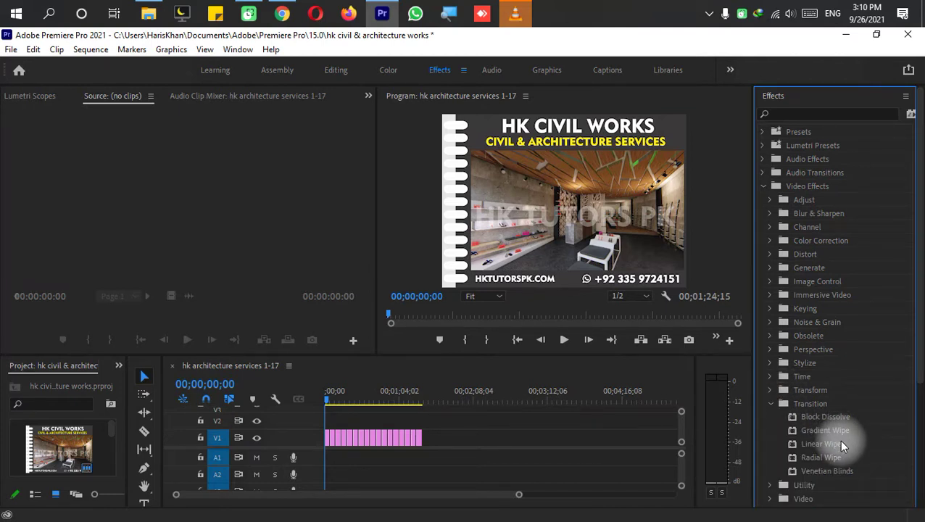
{"action": "scroll", "coordinate": [839, 444], "scroll_direction": "down", "scroll_amount": 2}
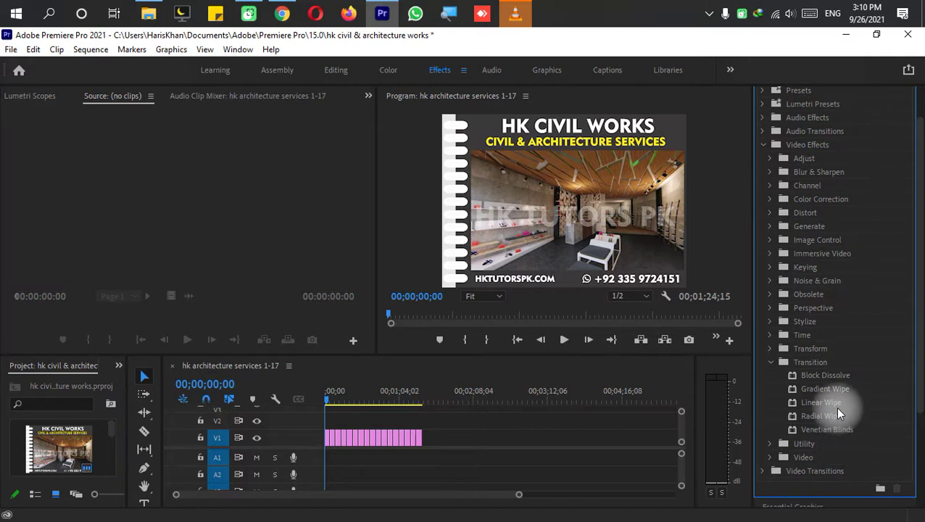
{"action": "scroll", "coordinate": [838, 409], "scroll_direction": "down", "scroll_amount": 2}
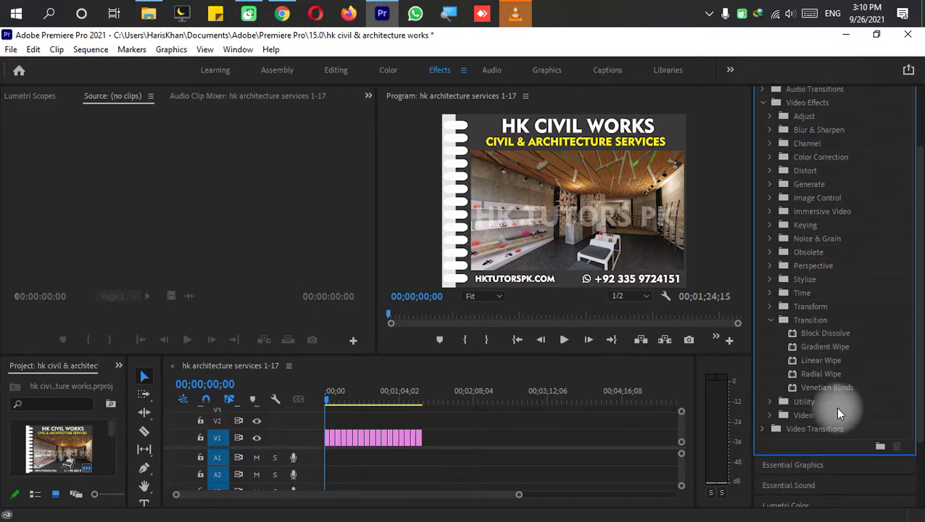
Apply the Additive Dissolve video transition to the cut between two clips near the middle of the V1 track
{"action": "left_click", "coordinate": [763, 429]}
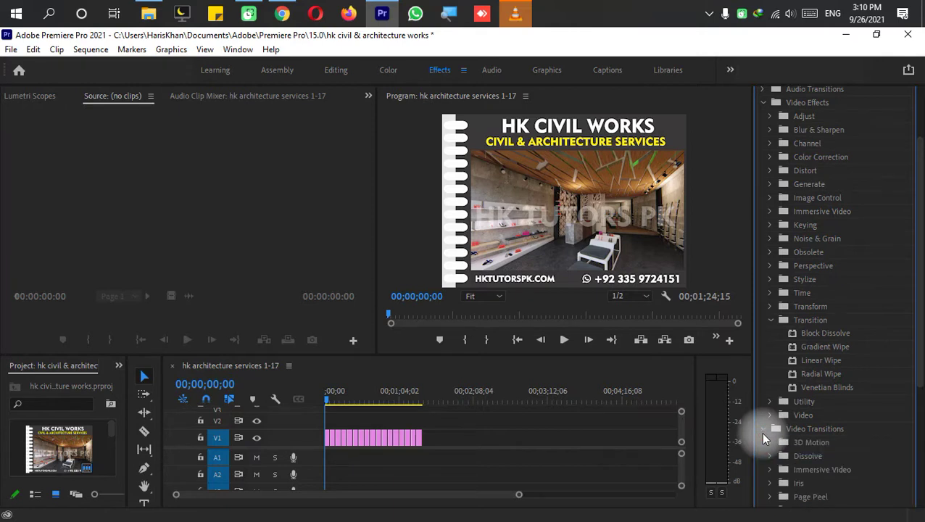
{"action": "scroll", "coordinate": [817, 436], "scroll_direction": "down", "scroll_amount": 2}
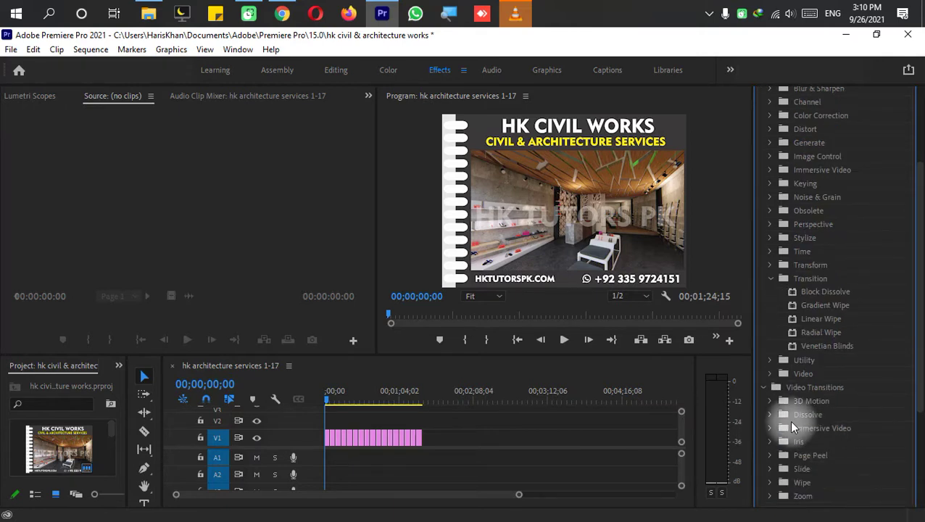
{"action": "scroll", "coordinate": [789, 420], "scroll_direction": "down", "scroll_amount": 2}
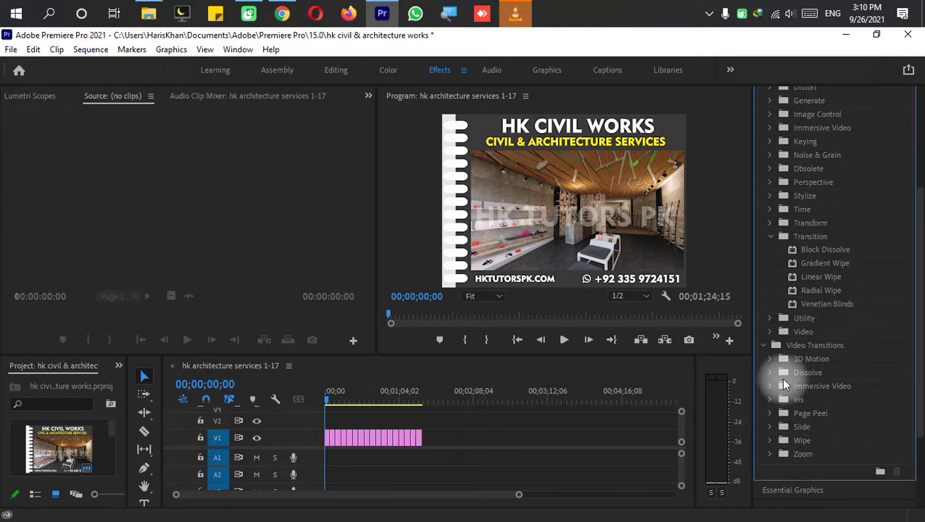
{"action": "left_click", "coordinate": [771, 373]}
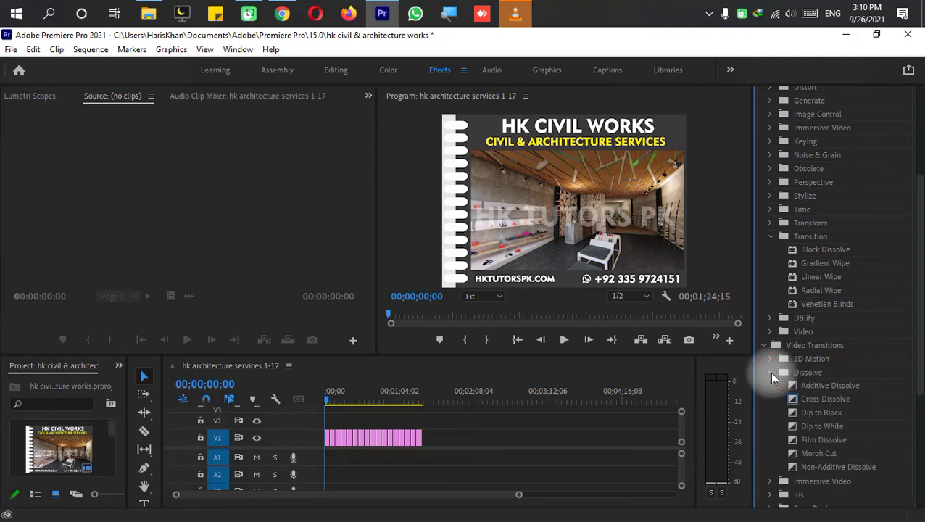
{"action": "left_click_drag", "start_coordinate": [841, 384], "coordinate": [451, 413]}
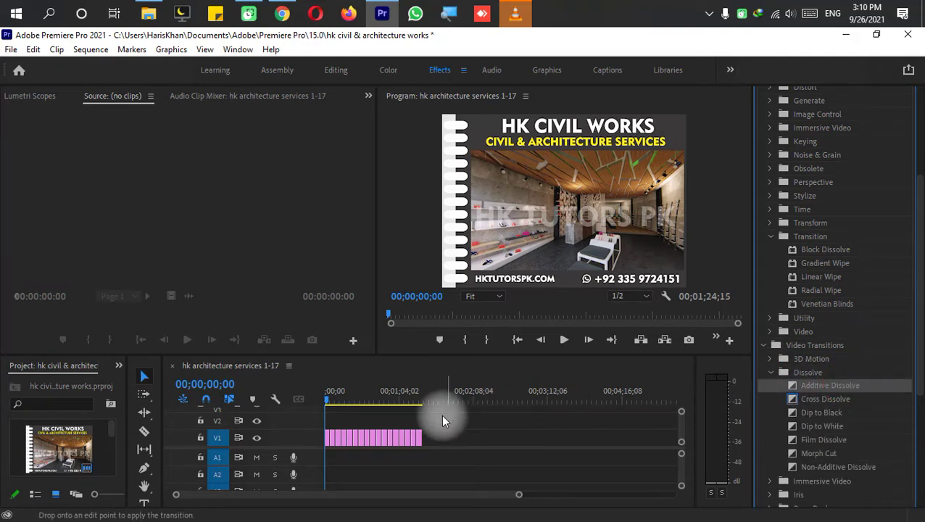
{"action": "left_click_drag", "start_coordinate": [371, 435], "coordinate": [371, 435]}
{"action": "left_click", "coordinate": [464, 424]}
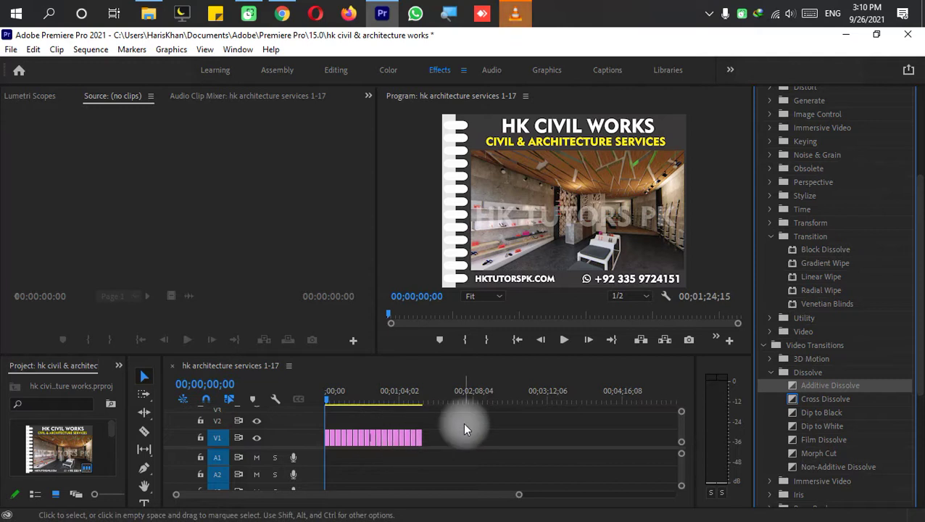
Select all clips on V1 and set Additive Dissolve as the default transition
{"action": "left_click_drag", "start_coordinate": [464, 428], "coordinate": [331, 475]}
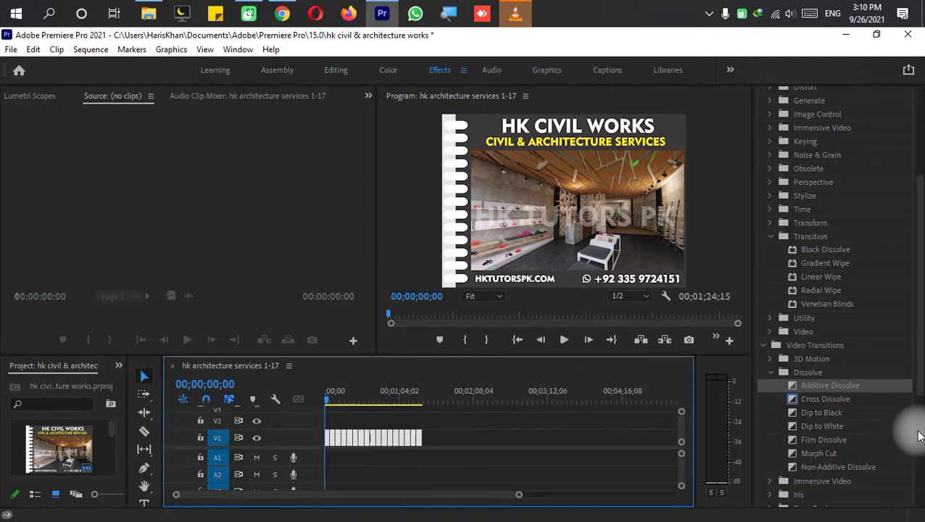
{"action": "right_click", "coordinate": [822, 388]}
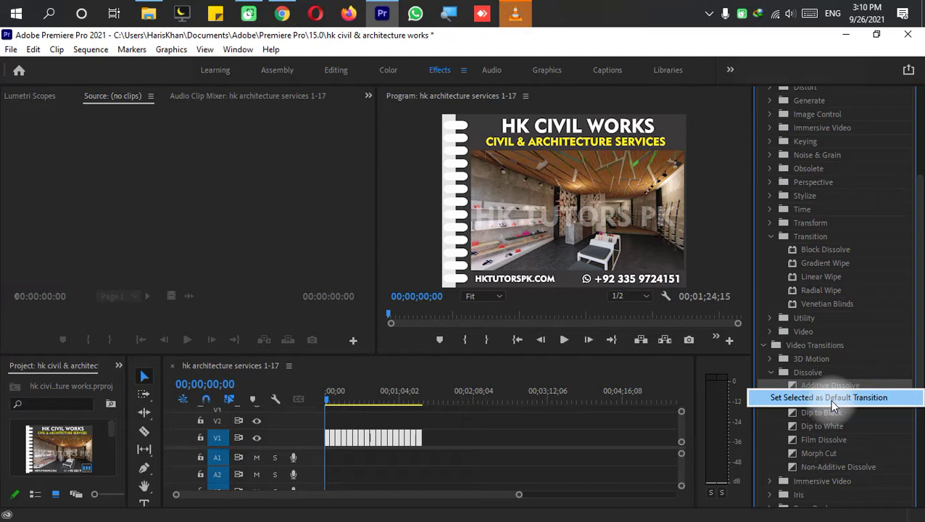
{"action": "left_click", "coordinate": [828, 398]}
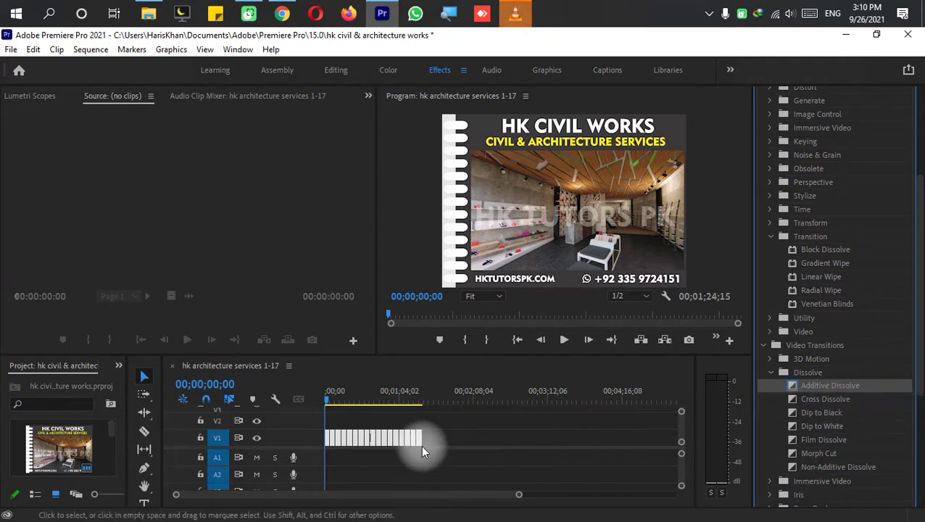
Play the sequence from its start past the first cut to preview the slideshow
{"action": "left_click", "coordinate": [353, 399]}
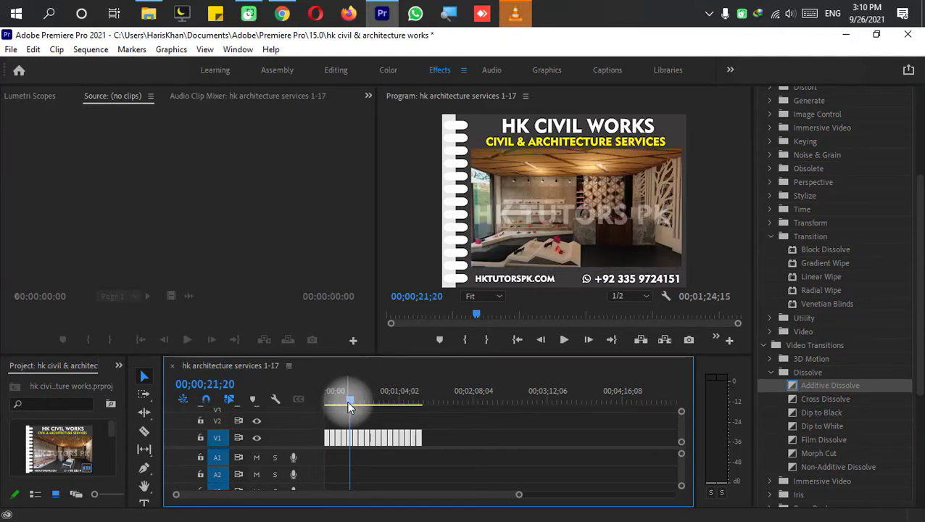
{"action": "left_click_drag", "start_coordinate": [347, 401], "coordinate": [299, 368]}
{"action": "key", "text": "space"}
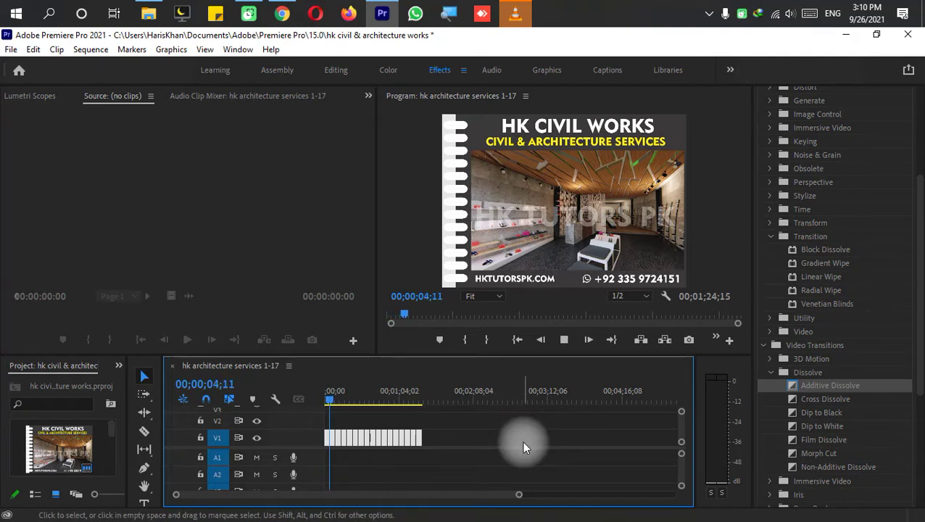
{"action": "key", "text": "space"}
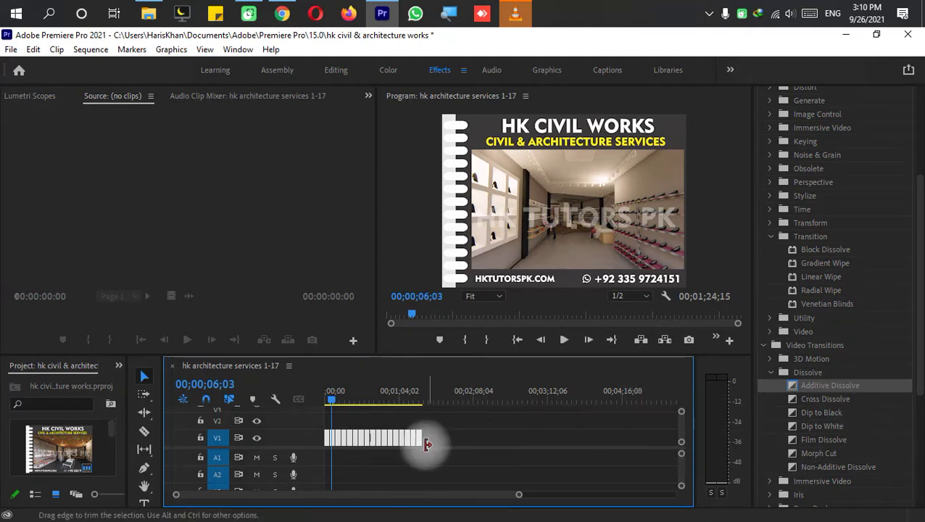
Apply the Additive Dissolve transition to the cut between the first and second clips on V1
{"action": "scroll", "coordinate": [411, 419], "scroll_direction": "up", "scroll_amount": 6}
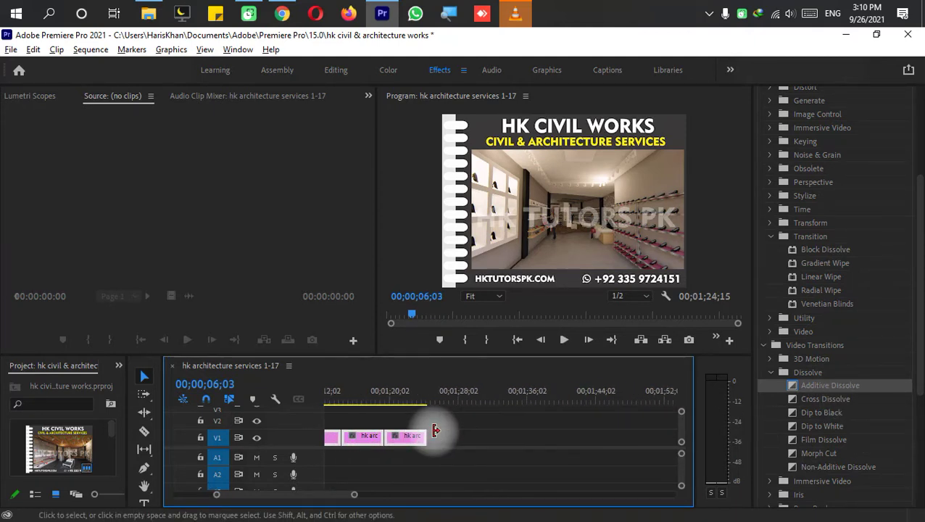
{"action": "scroll", "coordinate": [435, 436], "scroll_direction": "up", "scroll_amount": 10}
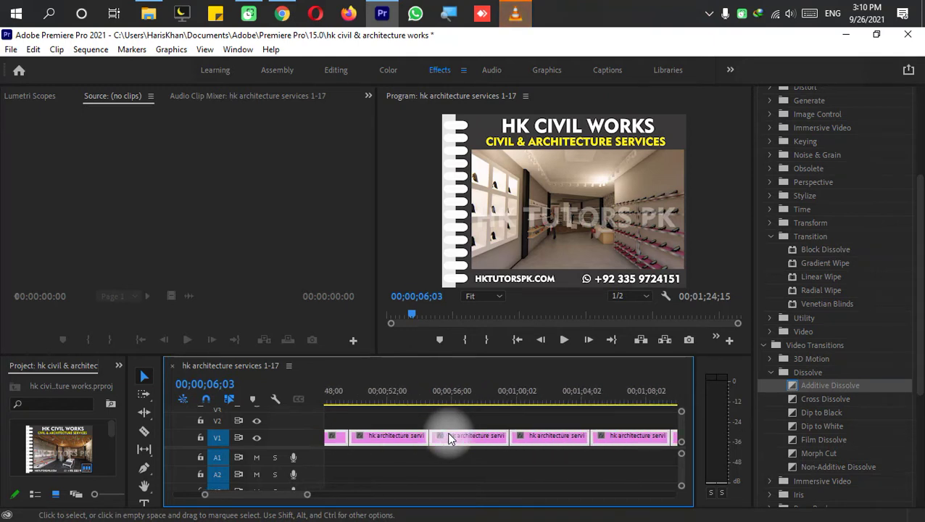
{"action": "scroll", "coordinate": [449, 438], "scroll_direction": "up", "scroll_amount": 7}
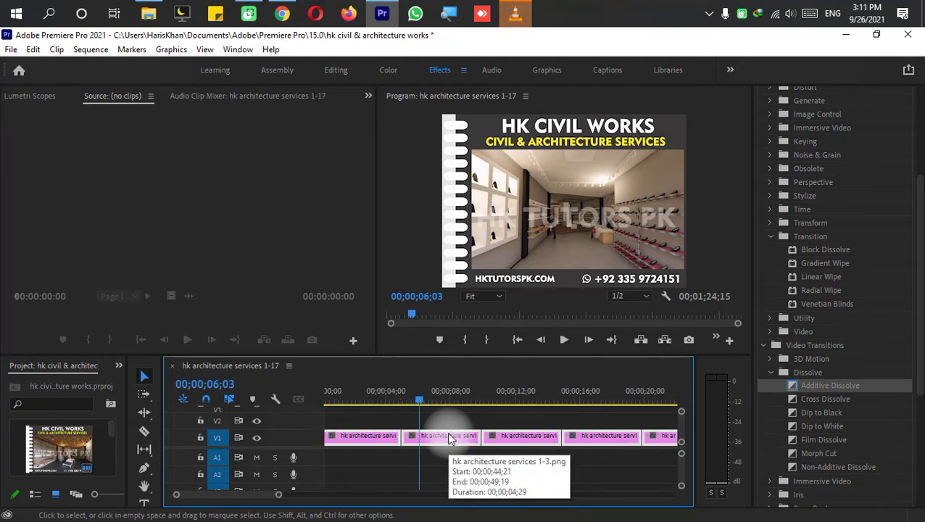
{"action": "left_click_drag", "start_coordinate": [834, 385], "coordinate": [405, 440]}
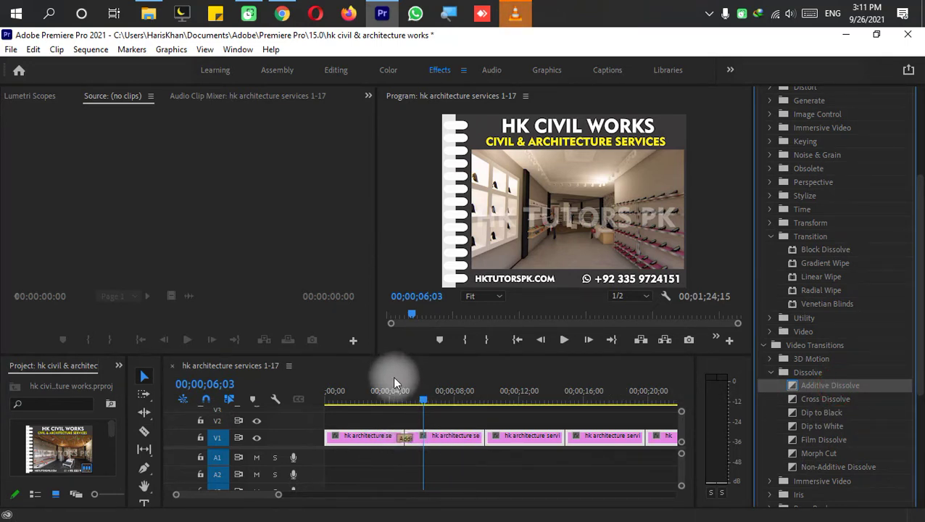
Play the sequence across the first cut on V1 to preview the Additive Dissolve transition
{"action": "left_click", "coordinate": [388, 399]}
{"action": "key", "text": "space"}
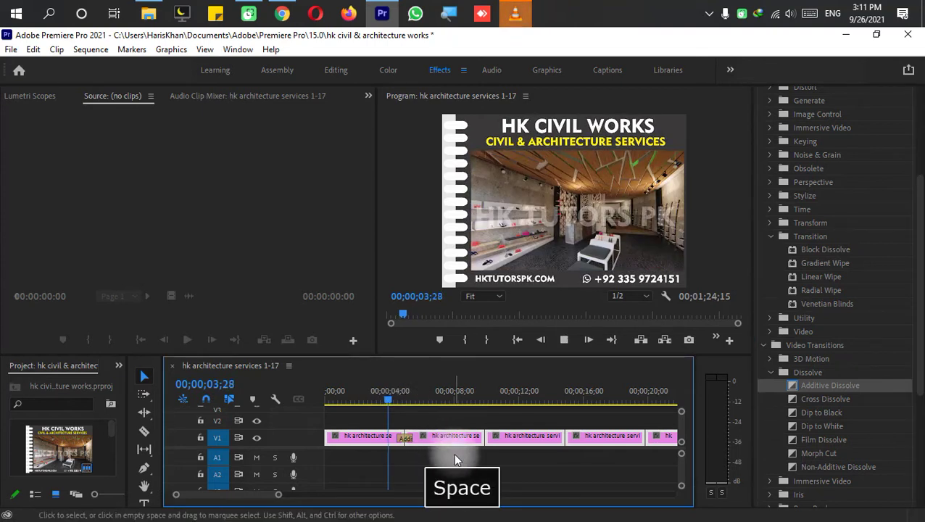
{"action": "key", "text": "space"}
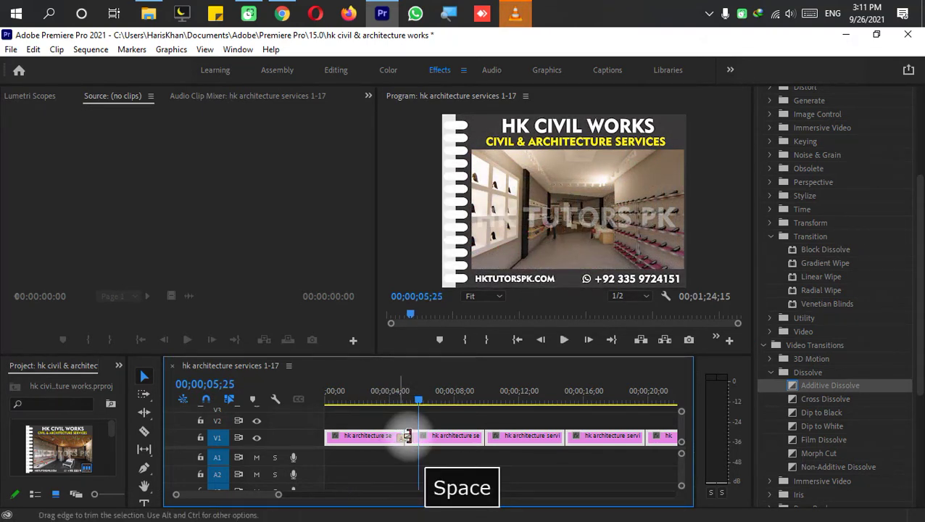
Replace the transition between the first and second V1 clips with Cross Dissolve and play across the cut
{"action": "left_click_drag", "start_coordinate": [825, 399], "coordinate": [455, 416]}
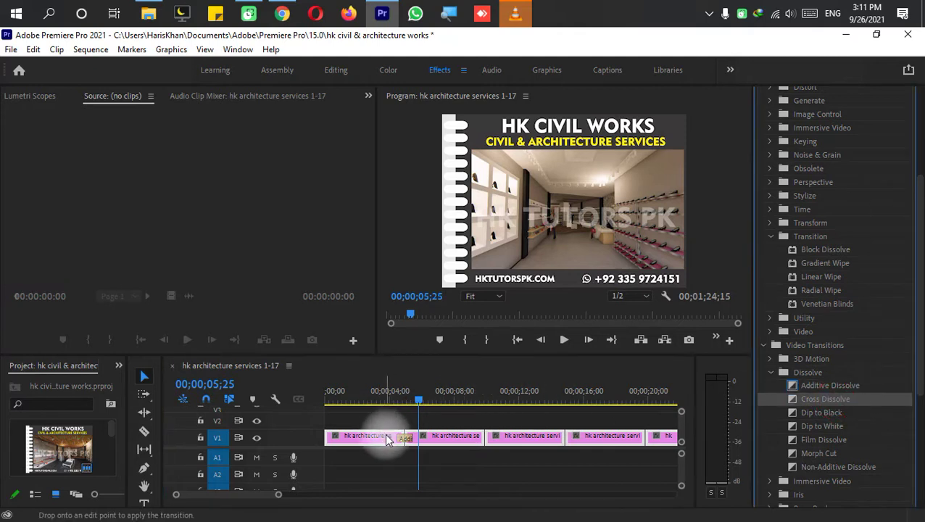
{"action": "mouse_move", "coordinate": [388, 439]}
{"action": "left_mouse_down"}
{"action": "mouse_move", "coordinate": [407, 449]}
{"action": "mouse_move", "coordinate": [405, 437]}
{"action": "left_mouse_up"}
{"action": "left_click", "coordinate": [387, 392]}
{"action": "key", "text": "space"}
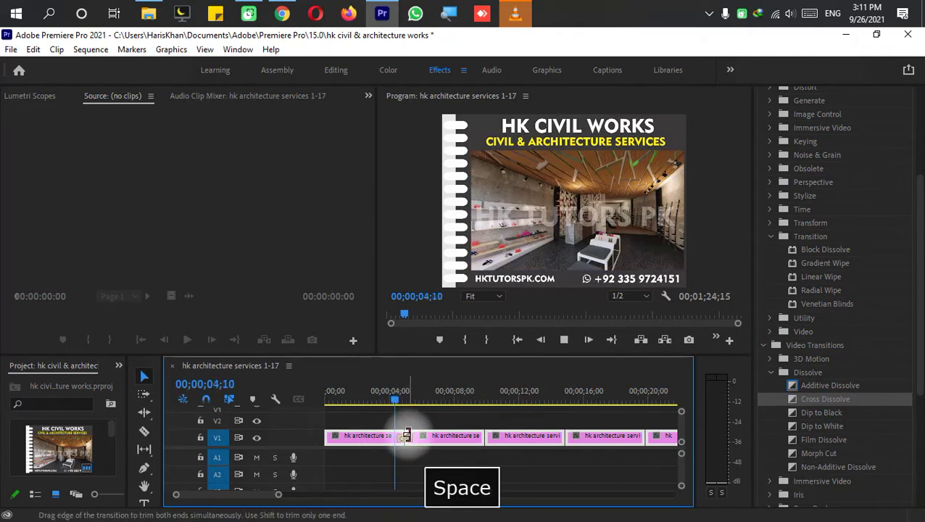
{"action": "key", "text": "space"}
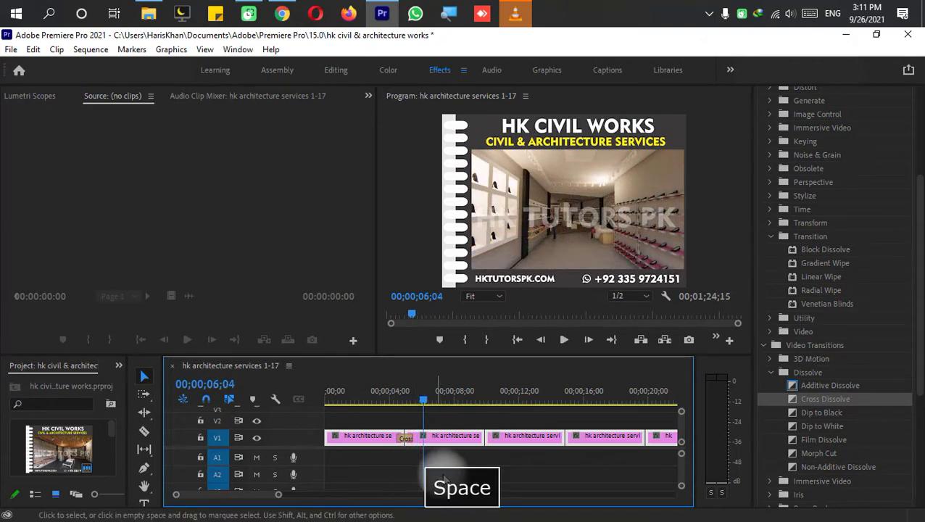
Apply the Dip to Black transition between the second and third V1 clips and preview it
{"action": "left_click_drag", "start_coordinate": [826, 412], "coordinate": [491, 433]}
{"action": "left_click", "coordinate": [456, 395]}
{"action": "key", "text": "space"}
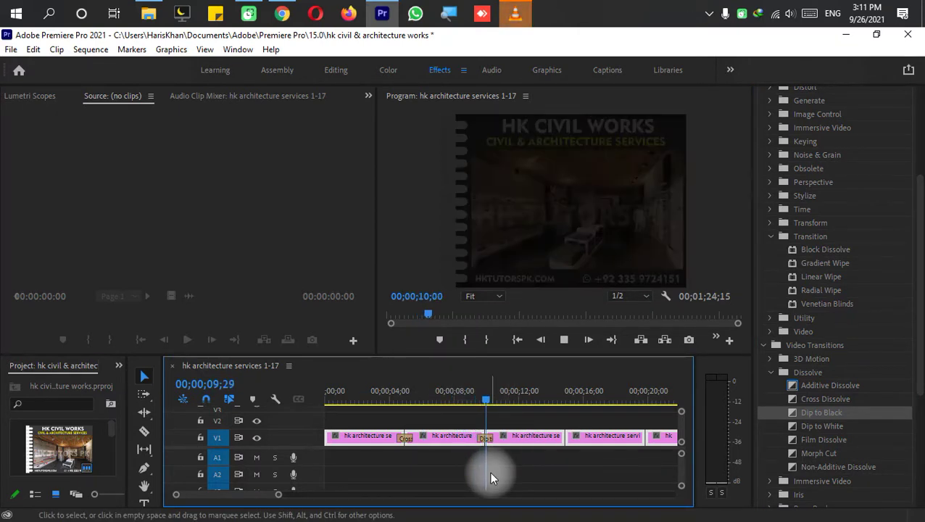
{"action": "key", "text": "space"}
Replace the transition between the second and third V1 clips with Dip to White and preview it
{"action": "left_click_drag", "start_coordinate": [833, 433], "coordinate": [487, 435]}
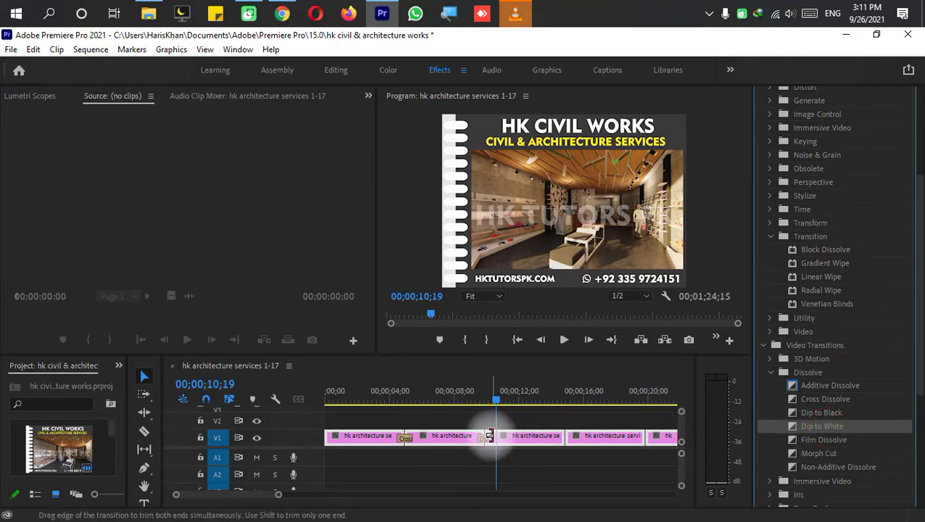
{"action": "left_click", "coordinate": [468, 400]}
{"action": "key", "text": "space"}
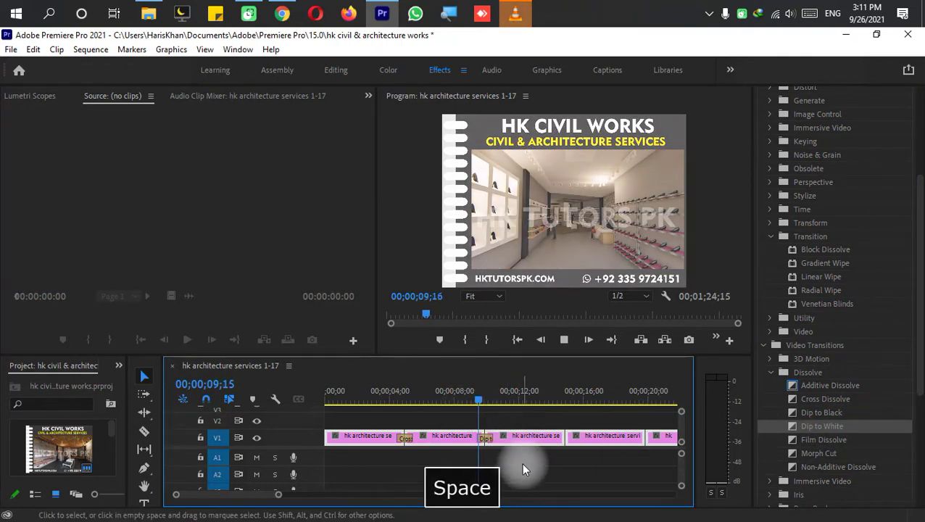
{"action": "key", "text": "space"}
Replace the transition between the second and third V1 clips with Film Dissolve and preview it
{"action": "left_click_drag", "start_coordinate": [814, 442], "coordinate": [488, 436]}
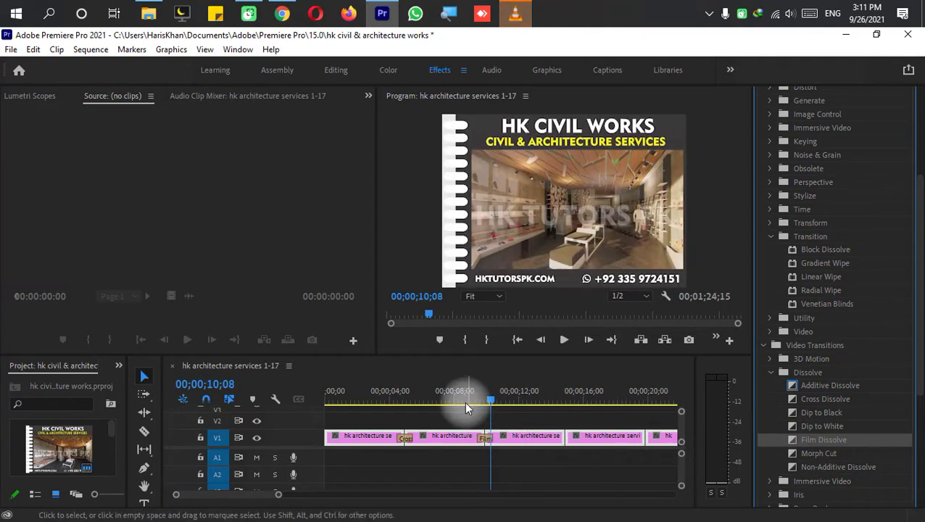
{"action": "left_click", "coordinate": [464, 401]}
{"action": "key", "text": "space"}
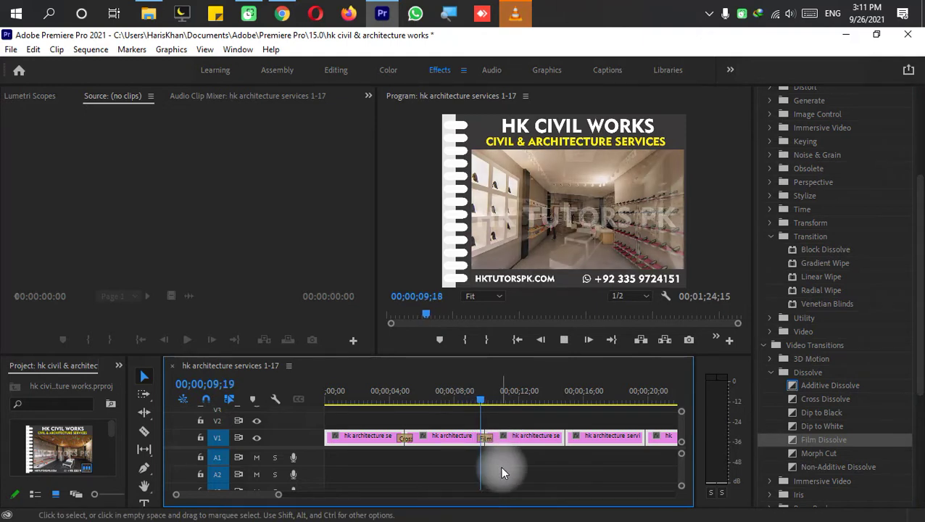
{"action": "key", "text": "space"}
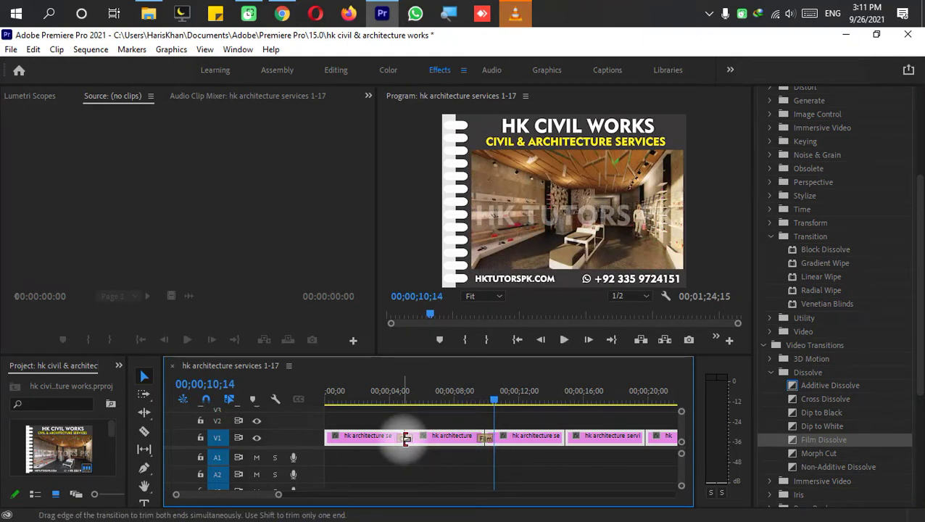
Set Film Dissolve as the default transition and apply it to the cut between the first and second V1 clips
{"action": "left_click", "coordinate": [406, 439]}
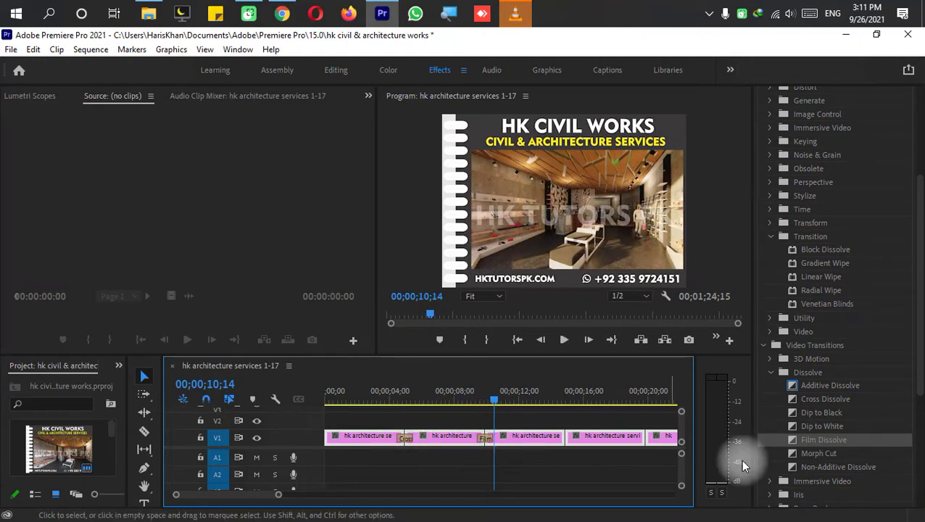
{"action": "left_click", "coordinate": [873, 446]}
{"action": "right_click", "coordinate": [864, 444]}
{"action": "left_click", "coordinate": [865, 447]}
{"action": "left_click_drag", "start_coordinate": [845, 443], "coordinate": [407, 437]}
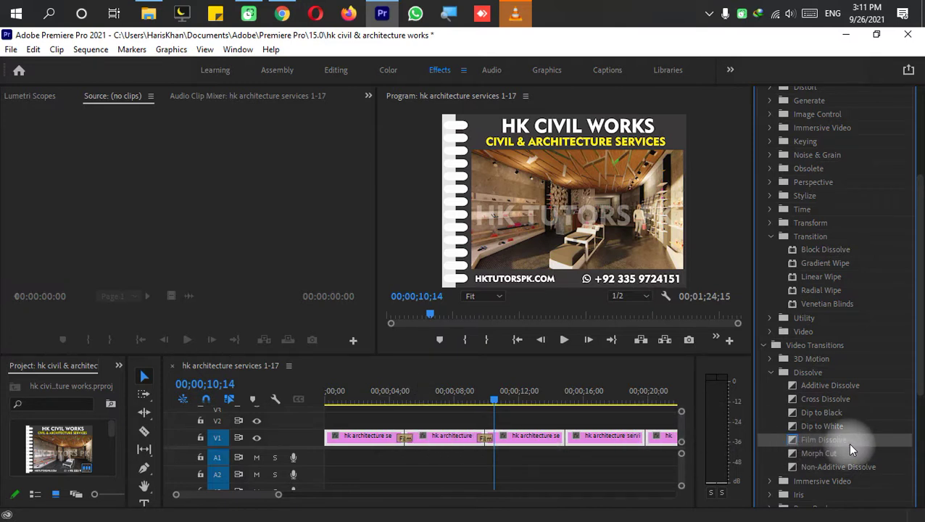
Apply the Morph Cut transition between the third and fourth V1 clips and play across the cut to preview it
{"action": "left_click_drag", "start_coordinate": [841, 451], "coordinate": [570, 438]}
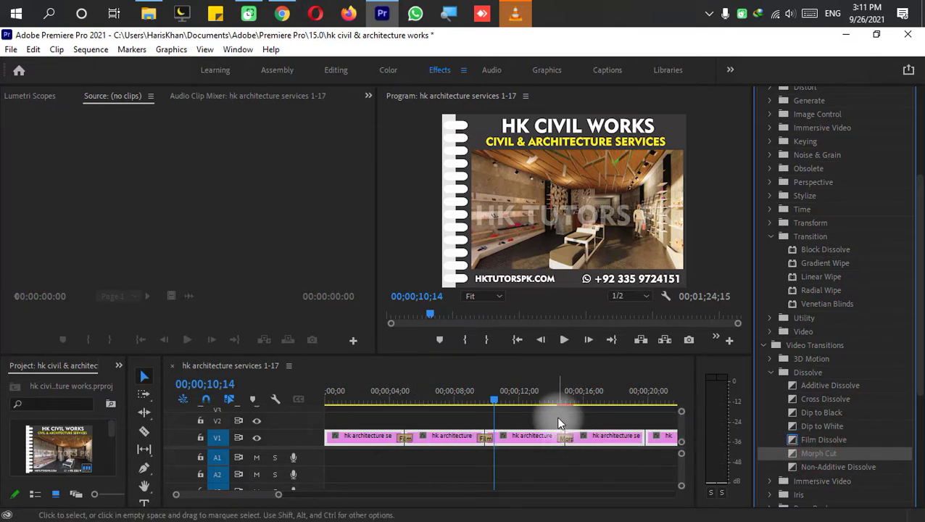
{"action": "left_click", "coordinate": [549, 398]}
{"action": "key", "text": "space"}
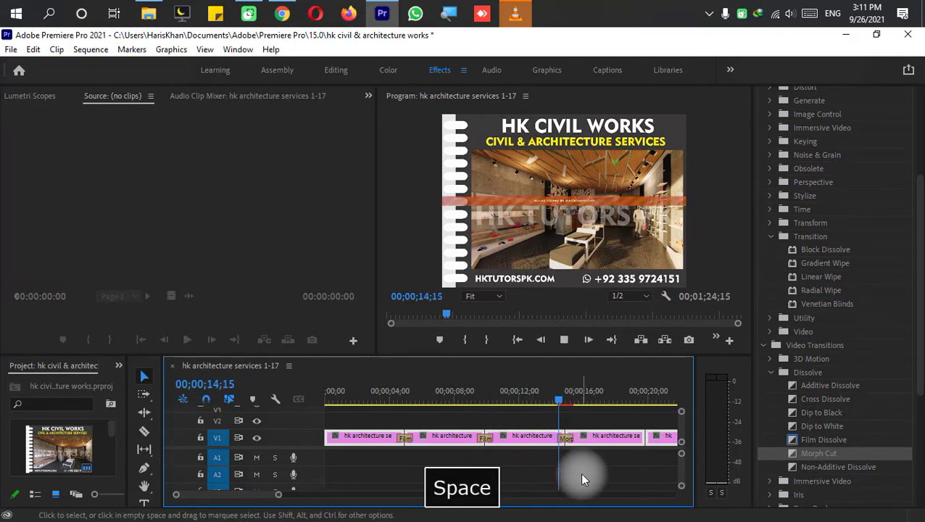
{"action": "key", "text": "space"}
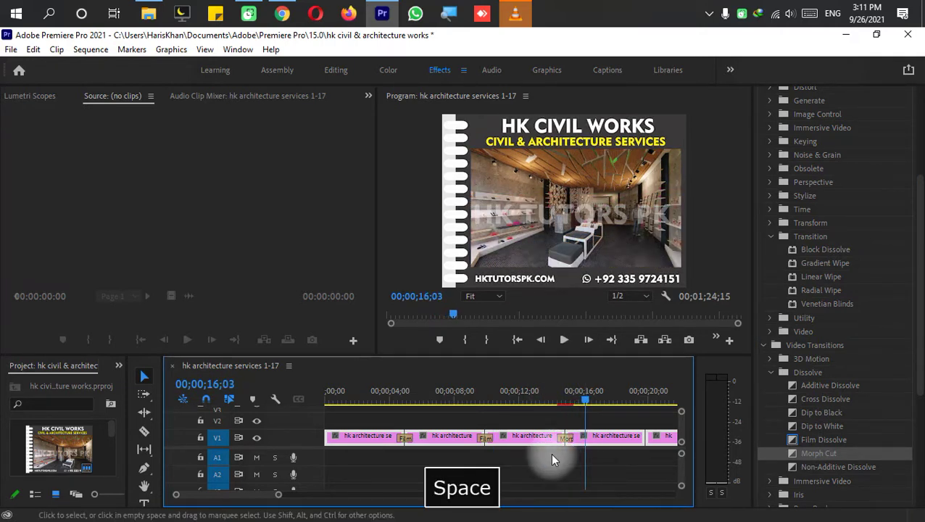
{"action": "left_click", "coordinate": [553, 396]}
{"action": "key", "text": "space"}
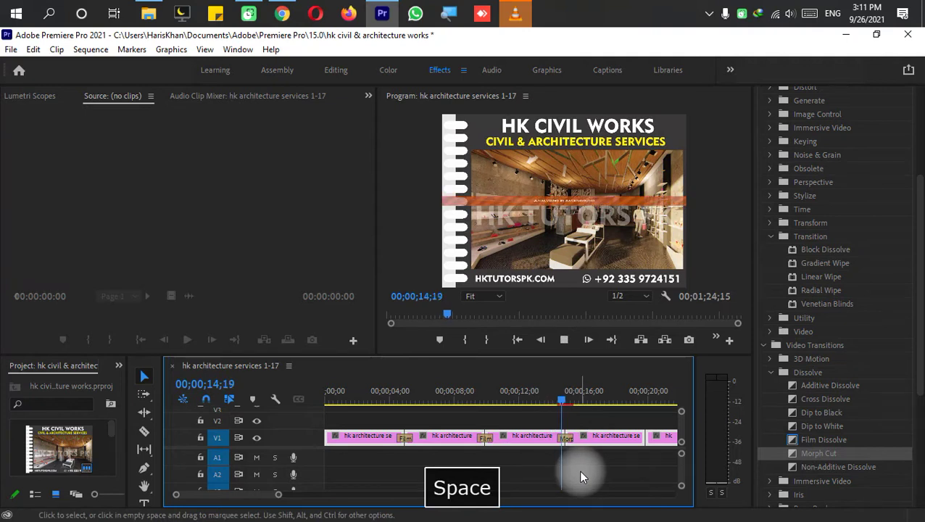
{"action": "key", "text": "space"}
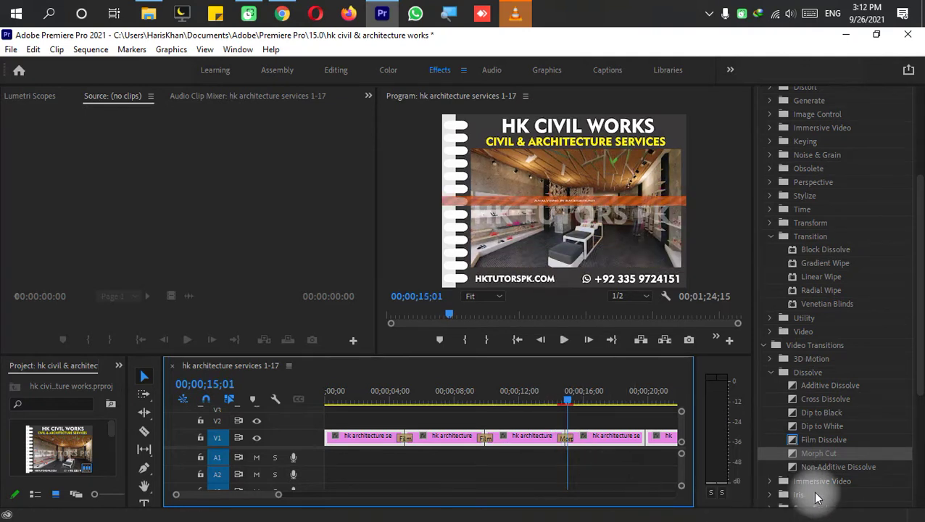
Replace the transition between the third and fourth V1 clips with Non-Additive Dissolve and preview it
{"action": "left_click_drag", "start_coordinate": [834, 468], "coordinate": [566, 437]}
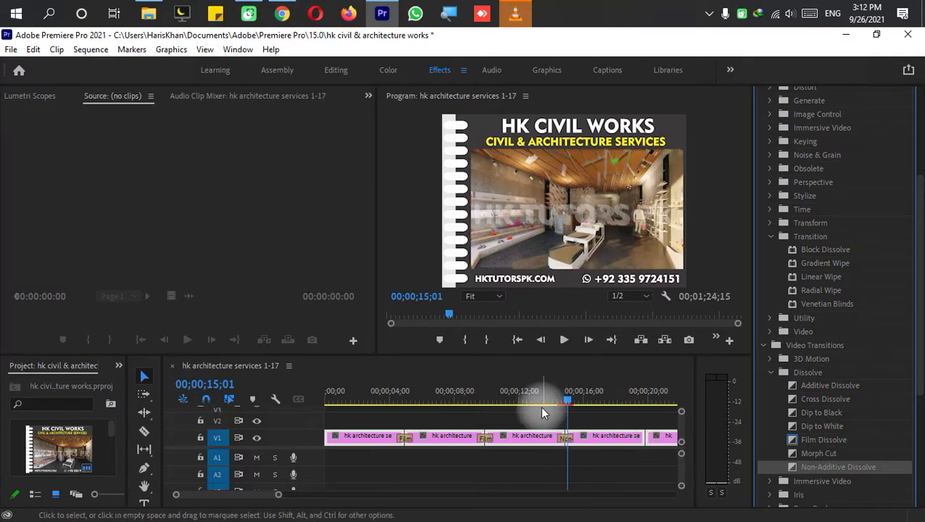
{"action": "left_click", "coordinate": [542, 401]}
{"action": "key", "text": "space"}
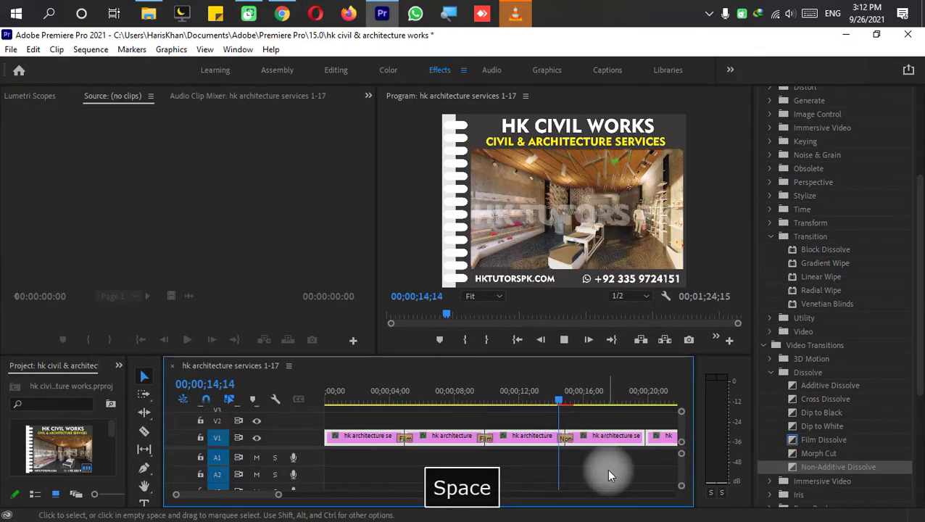
{"action": "key", "text": "space"}
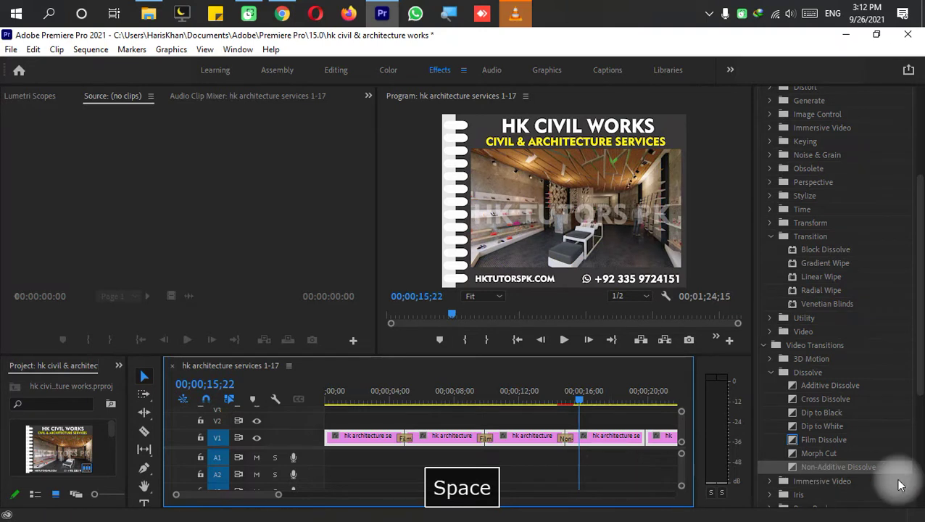
Apply the Block Dissolve video effect to the selected V1 clips and play across the third cut
{"action": "scroll", "coordinate": [838, 444], "scroll_direction": "down", "scroll_amount": 1}
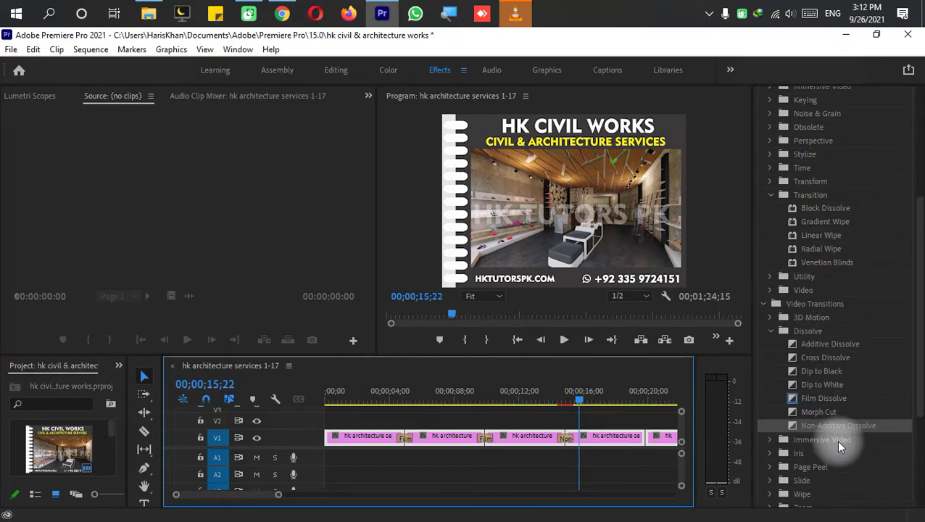
{"action": "scroll", "coordinate": [839, 445], "scroll_direction": "down", "scroll_amount": 1}
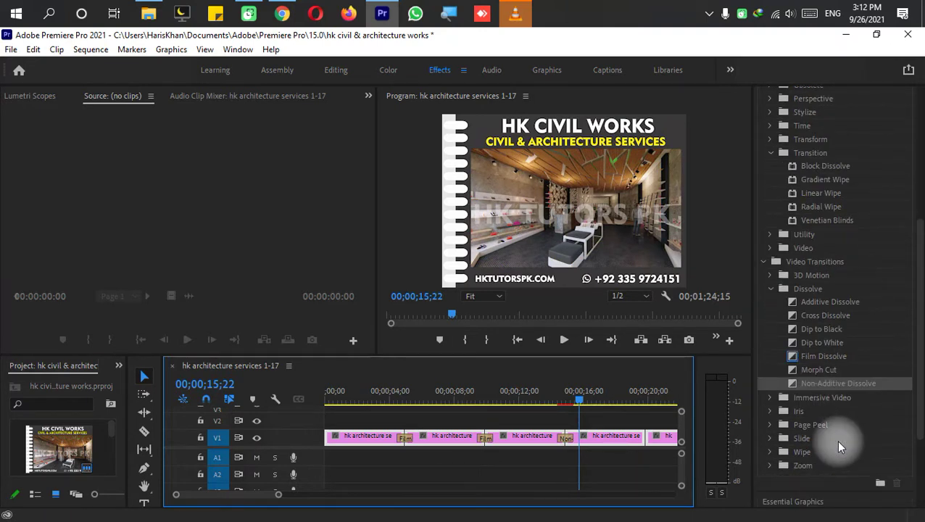
{"action": "scroll", "coordinate": [838, 446], "scroll_direction": "up", "scroll_amount": 2}
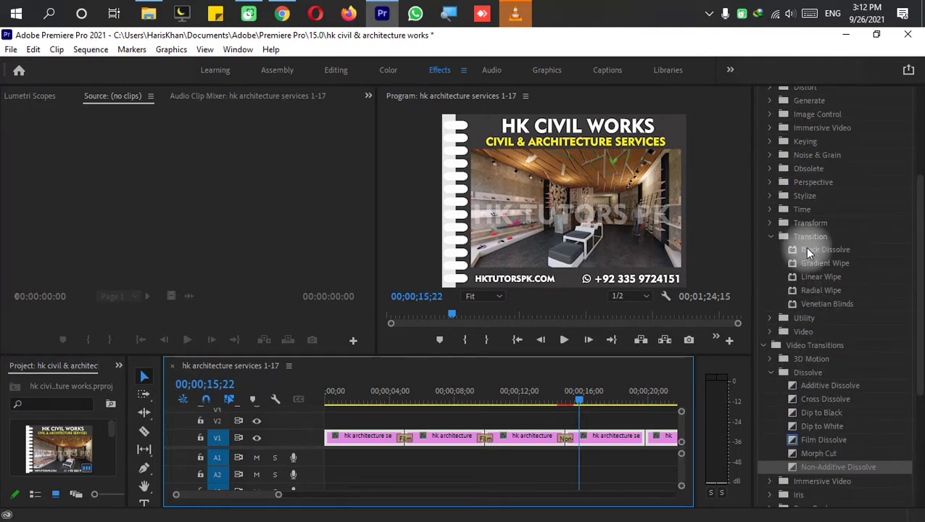
{"action": "left_click_drag", "start_coordinate": [819, 250], "coordinate": [568, 438]}
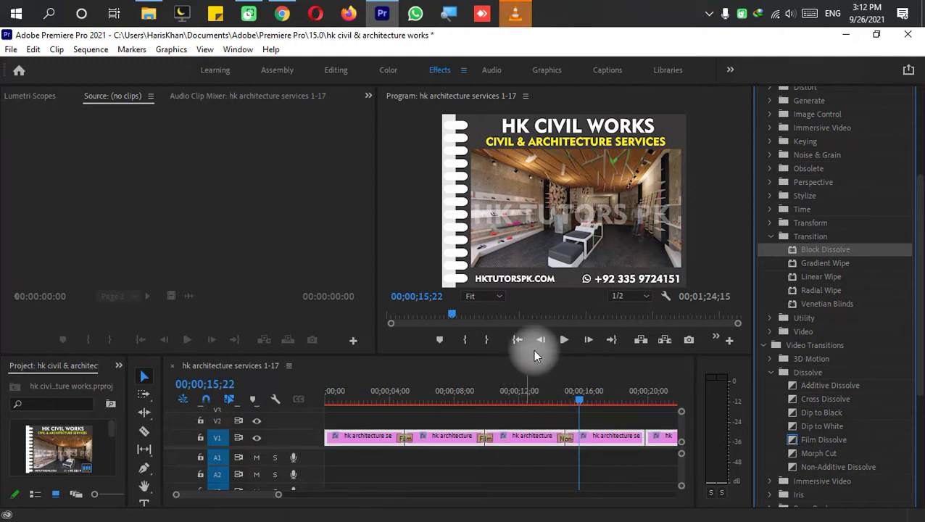
{"action": "left_click", "coordinate": [544, 395]}
{"action": "key", "text": "space"}
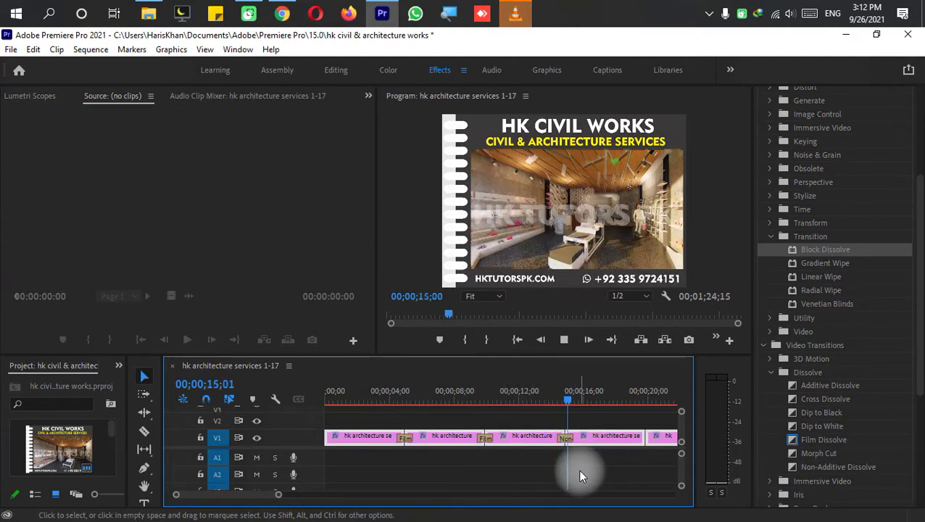
{"action": "key", "text": "space"}
Add the Gradient Wipe video effect to the selected V1 clips and play across the third cut
{"action": "left_click_drag", "start_coordinate": [848, 264], "coordinate": [570, 438]}
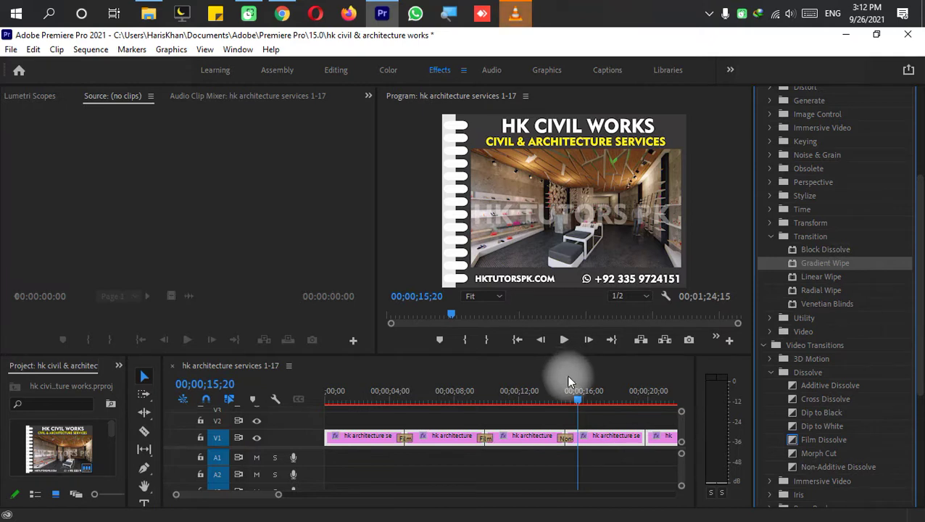
{"action": "left_click", "coordinate": [549, 395]}
{"action": "key", "text": "space"}
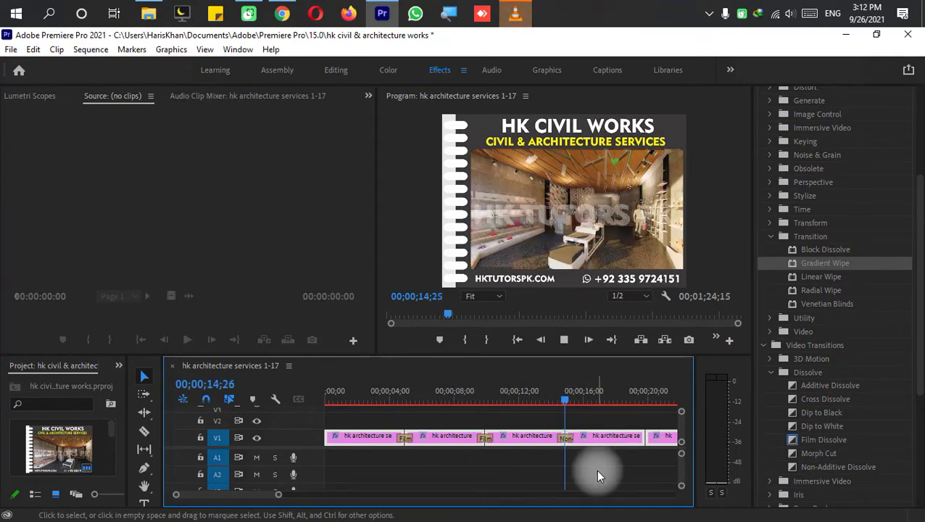
{"action": "key", "text": "space"}
Replace the transition between the third and fourth V1 clips with Page Turn and preview it
{"action": "left_click", "coordinate": [772, 237]}
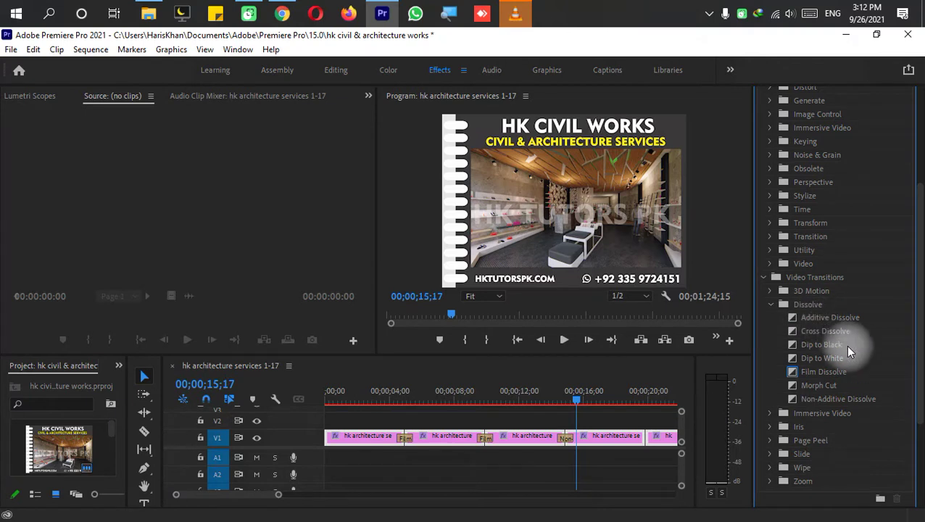
{"action": "scroll", "coordinate": [820, 412], "scroll_direction": "down", "scroll_amount": 2}
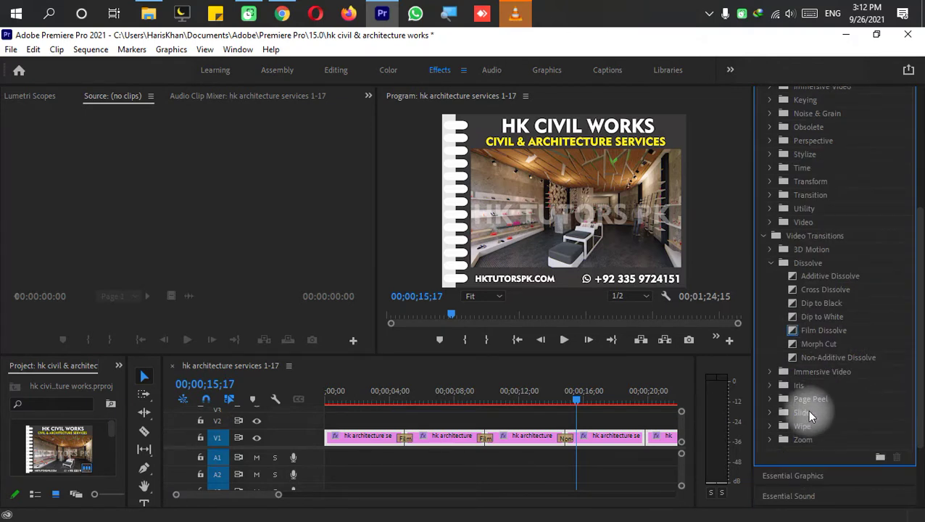
{"action": "left_click", "coordinate": [771, 399]}
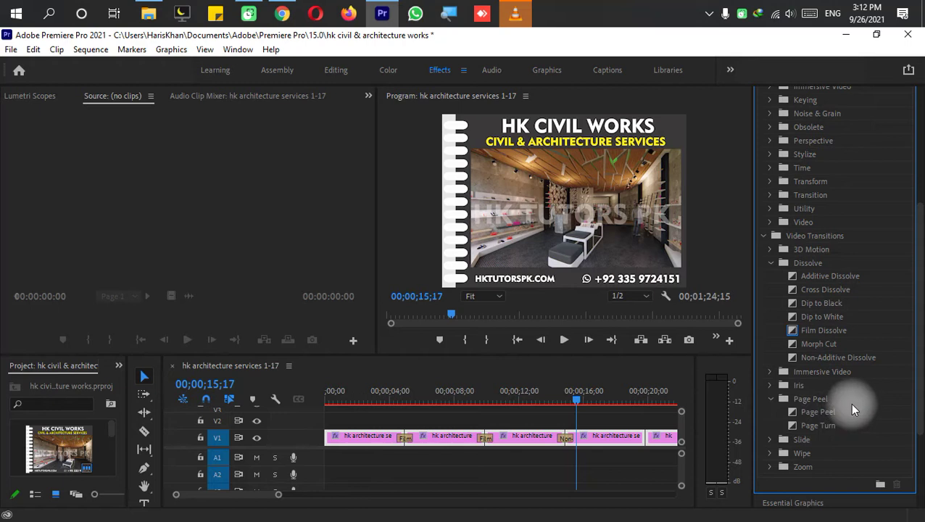
{"action": "left_click_drag", "start_coordinate": [827, 421], "coordinate": [569, 440]}
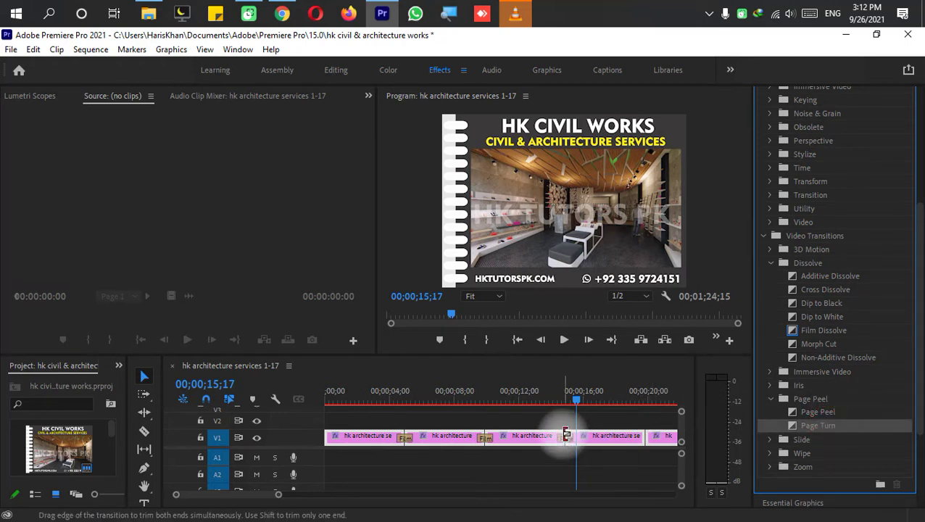
{"action": "left_click", "coordinate": [552, 399]}
{"action": "key", "text": "space"}
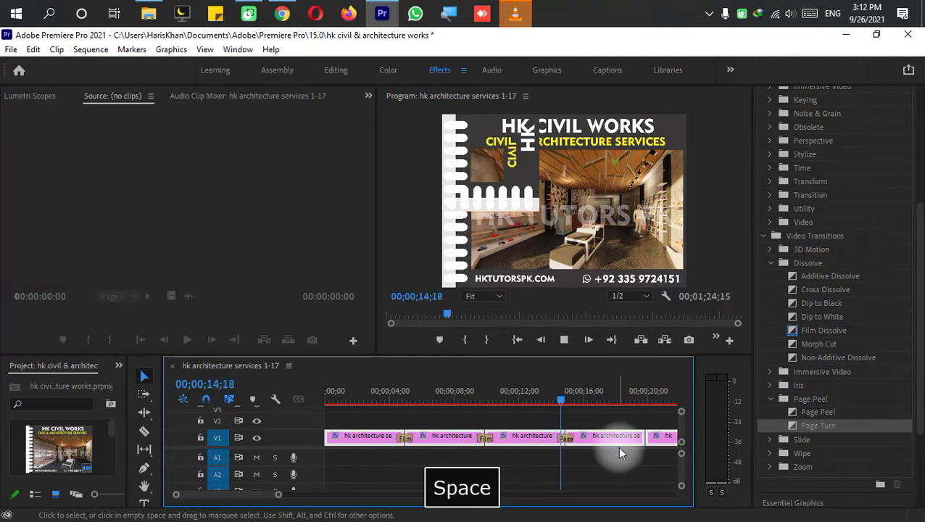
{"action": "key", "text": "space"}
Replace the transition between the third and fourth V1 clips with Page Peel and preview it
{"action": "left_click_drag", "start_coordinate": [818, 412], "coordinate": [565, 439]}
{"action": "left_click", "coordinate": [549, 398]}
{"action": "key", "text": "space"}
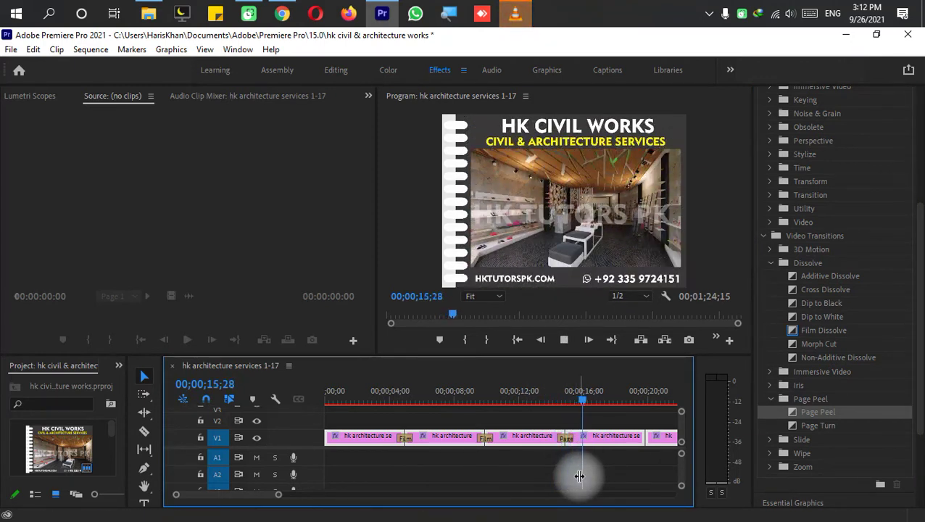
{"action": "key", "text": "space"}
{"action": "left_click", "coordinate": [842, 405]}
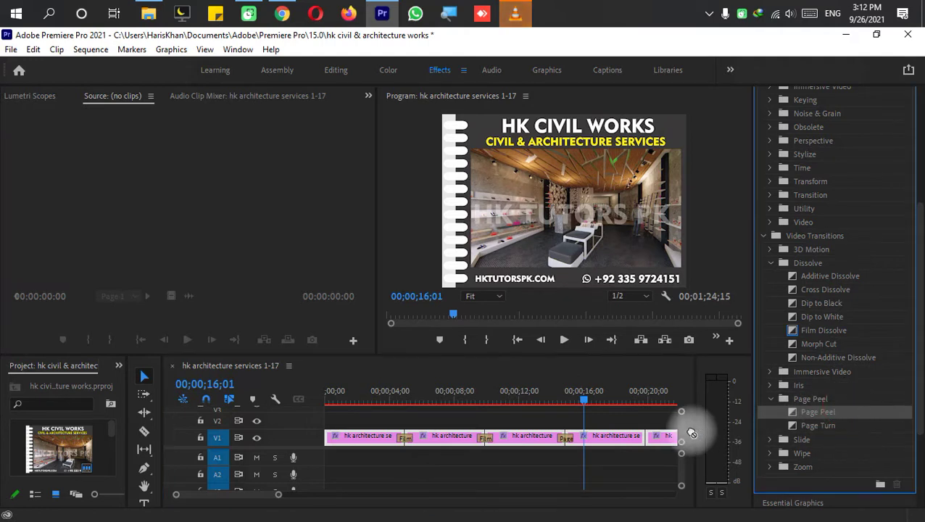
Add a Page Peel transition between the fourth and fifth V1 clips and set Page Peel as the default transition
{"action": "left_click_drag", "start_coordinate": [693, 433], "coordinate": [645, 435]}
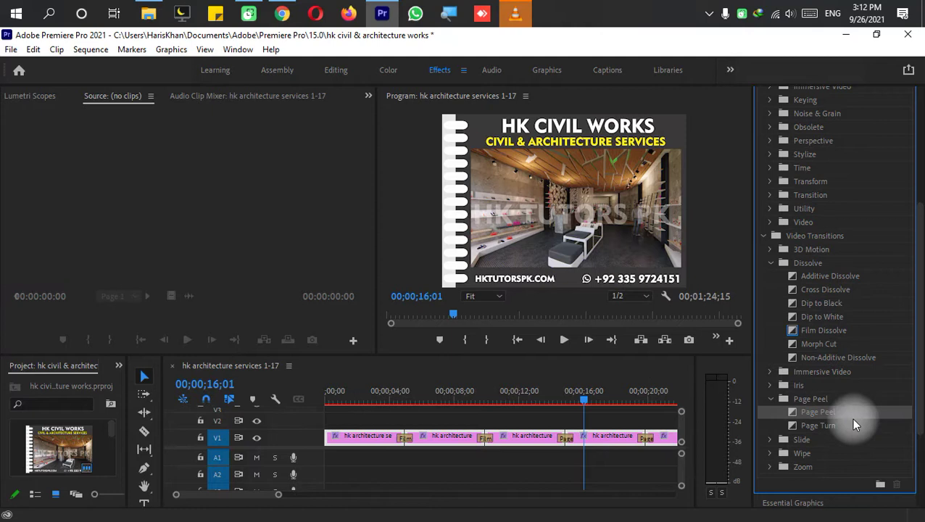
{"action": "right_click", "coordinate": [823, 412]}
{"action": "left_click", "coordinate": [847, 421]}
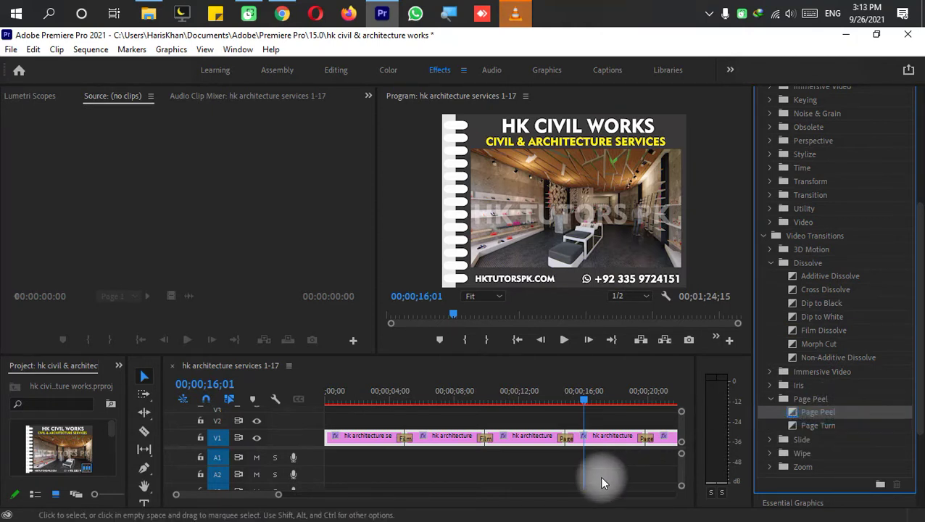
Add Page Peel transitions to the fifth and sixth cuts on V1, on either side of the sixth clip
{"action": "key", "text": "minus"}
{"action": "key", "text": "minus"}
{"action": "key", "text": "minus"}
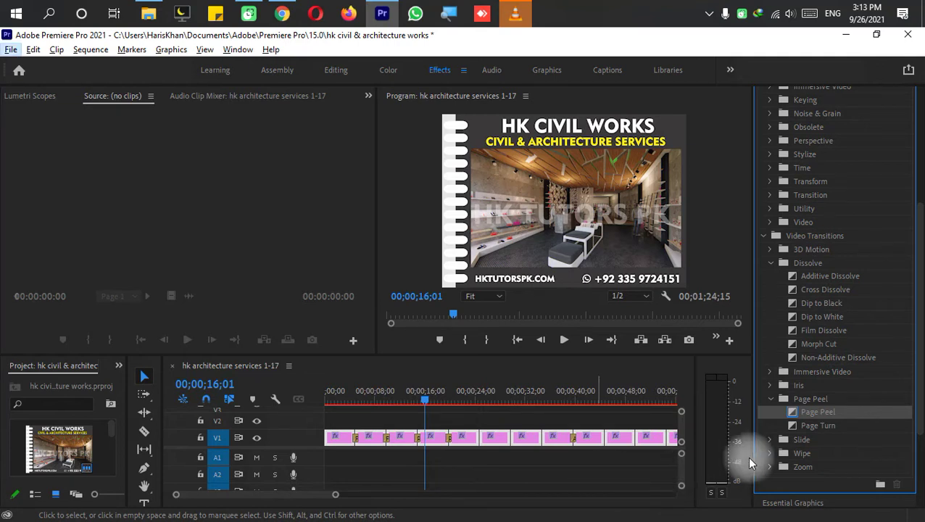
{"action": "left_click_drag", "start_coordinate": [824, 415], "coordinate": [484, 454]}
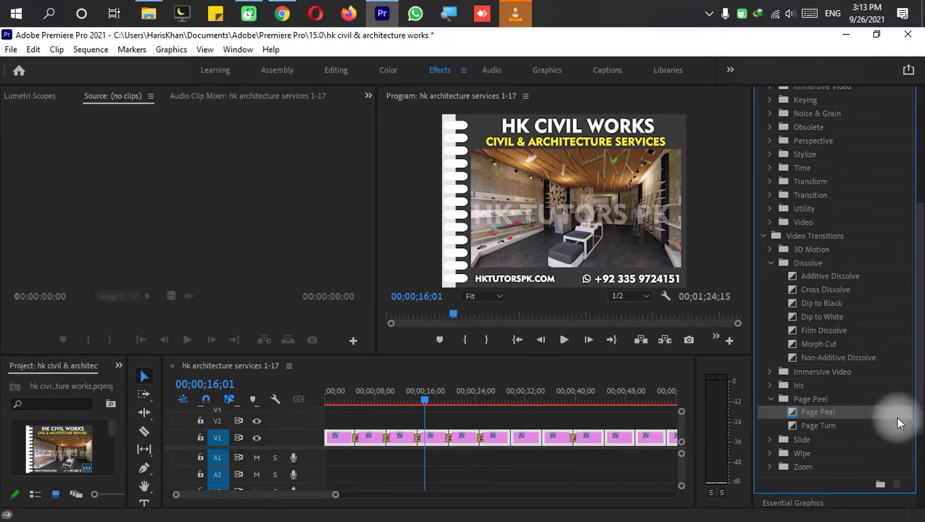
{"action": "left_click_drag", "start_coordinate": [851, 418], "coordinate": [512, 440]}
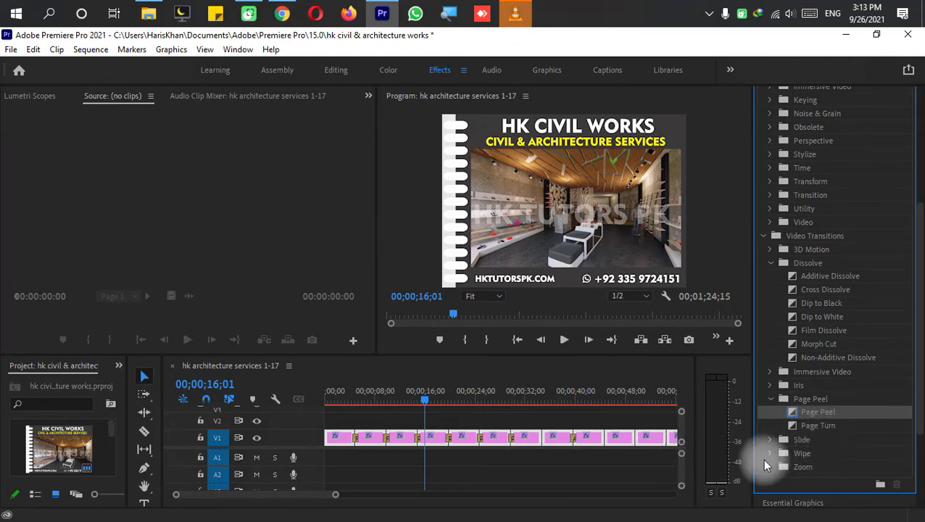
Add the Slide transition between the ninth and tenth V1 clips and preview it
{"action": "left_click", "coordinate": [770, 440]}
{"action": "scroll", "coordinate": [805, 461], "scroll_direction": "down", "scroll_amount": 1}
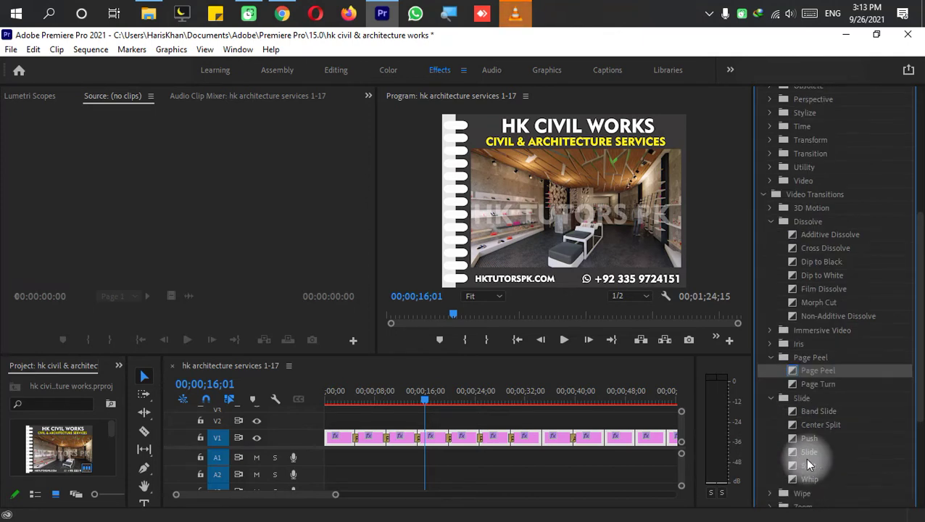
{"action": "left_click_drag", "start_coordinate": [822, 453], "coordinate": [612, 437]}
{"action": "left_click", "coordinate": [593, 398]}
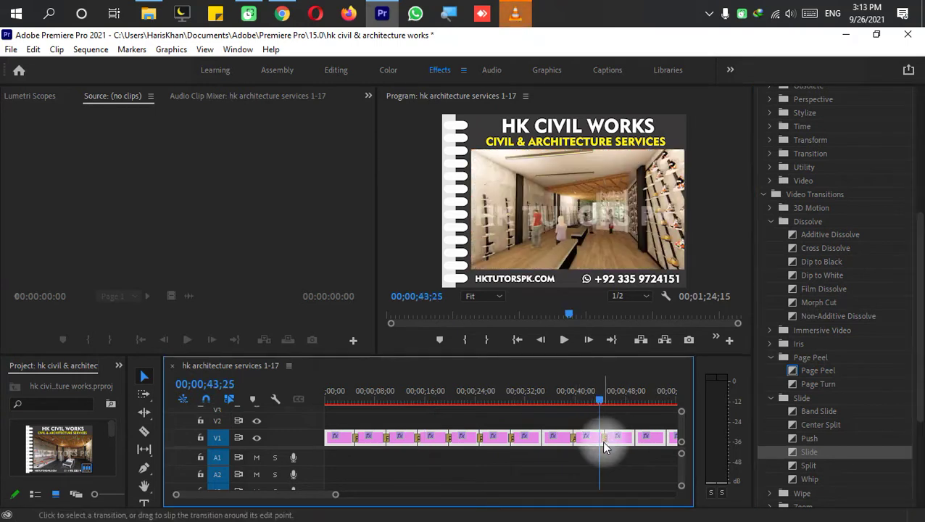
{"action": "key", "text": "space"}
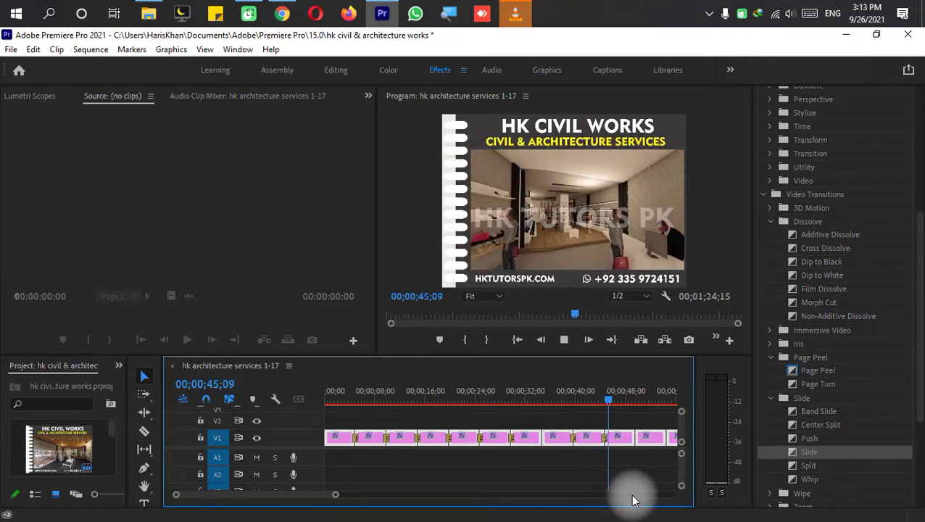
{"action": "key", "text": "space"}
Add the Split transition between the tenth and eleventh V1 clips and play across it
{"action": "left_click_drag", "start_coordinate": [832, 466], "coordinate": [641, 438]}
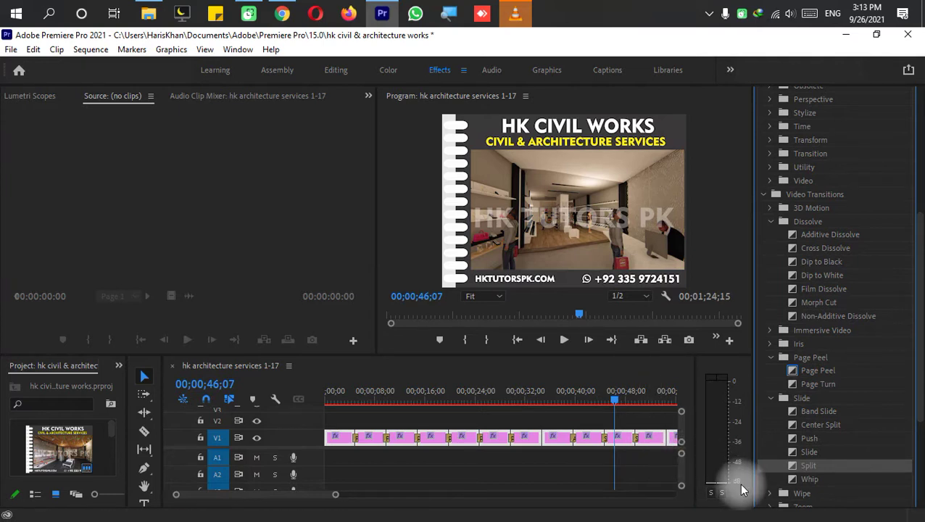
{"action": "key", "text": "space"}
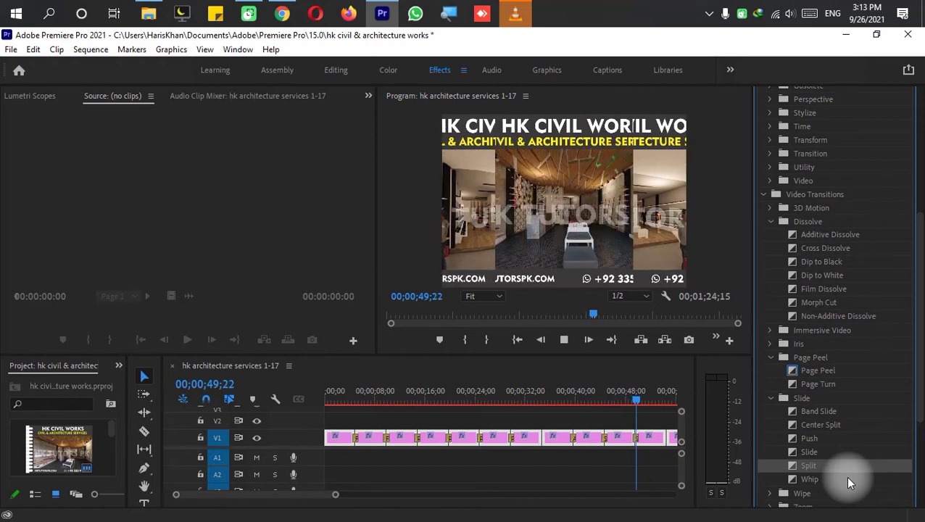
{"action": "key", "text": "space"}
Add a Checker Wipe transition centred on the cut between the eleventh and twelfth V1 clips and preview it
{"action": "scroll", "coordinate": [838, 453], "scroll_direction": "down", "scroll_amount": 2}
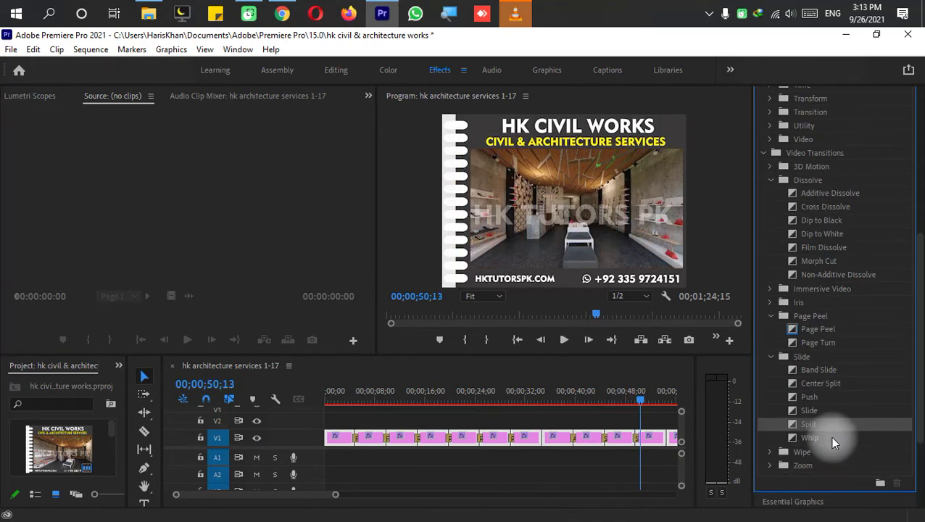
{"action": "left_click", "coordinate": [769, 457]}
{"action": "scroll", "coordinate": [834, 446], "scroll_direction": "down", "scroll_amount": 2}
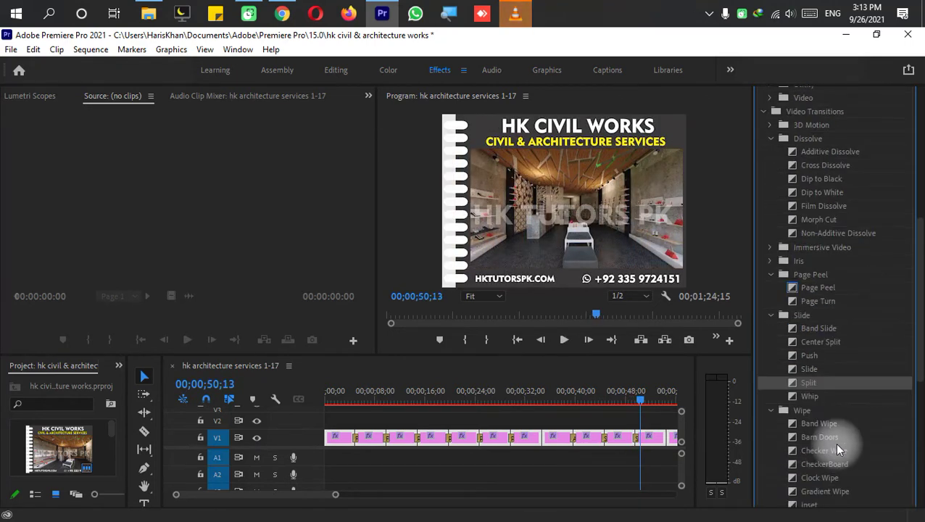
{"action": "left_click_drag", "start_coordinate": [830, 448], "coordinate": [668, 456]}
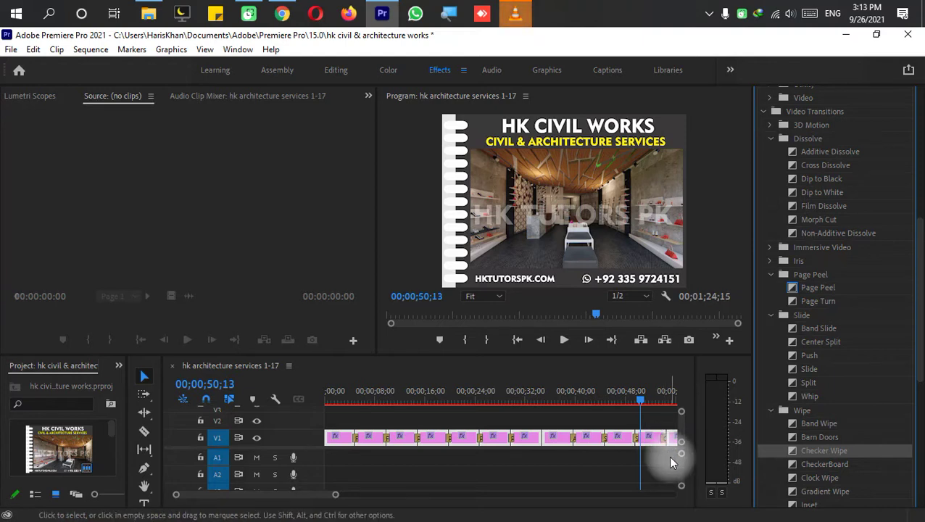
{"action": "key", "text": "="}
{"action": "key", "text": "="}
{"action": "key", "text": "="}
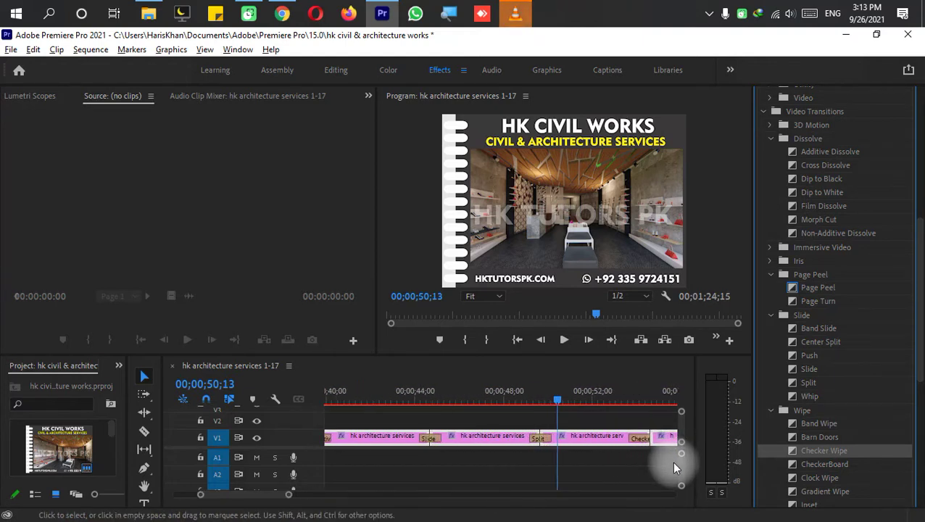
{"action": "left_click_drag", "start_coordinate": [845, 461], "coordinate": [656, 438]}
{"action": "mouse_move", "coordinate": [827, 450]}
{"action": "left_mouse_down"}
{"action": "mouse_move", "coordinate": [725, 434]}
{"action": "mouse_move", "coordinate": [663, 453]}
{"action": "left_mouse_up"}
{"action": "left_click", "coordinate": [633, 395]}
{"action": "key", "text": "space"}
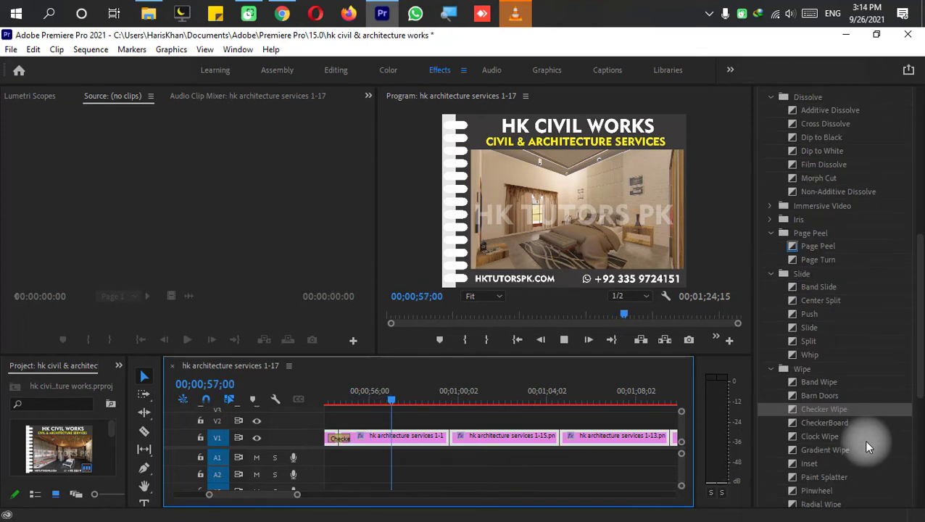
{"action": "key", "text": "space"}
Add a Cross Zoom transition between the thirteenth and fourteenth V1 clips and preview it
{"action": "scroll", "coordinate": [849, 373], "scroll_direction": "down", "scroll_amount": 3}
{"action": "left_click_drag", "start_coordinate": [893, 363], "coordinate": [818, 424]}
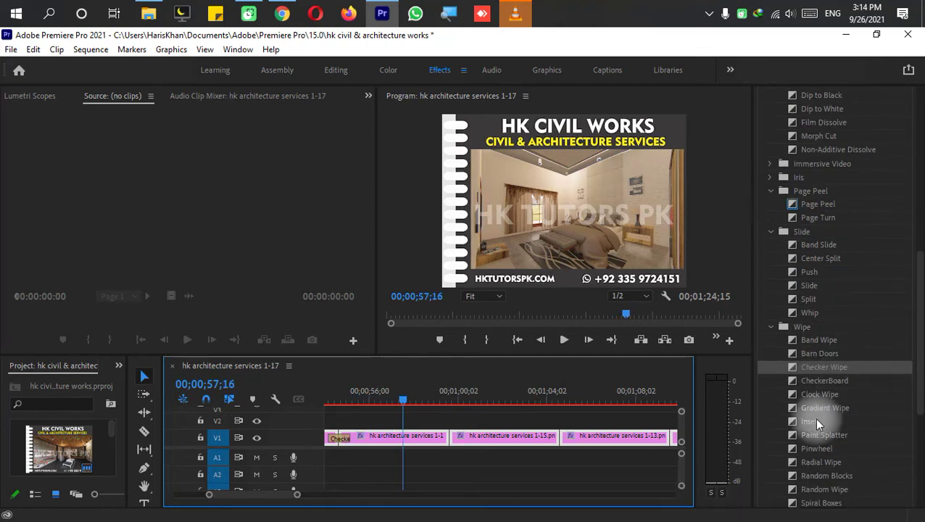
{"action": "left_click_drag", "start_coordinate": [918, 386], "coordinate": [903, 460]}
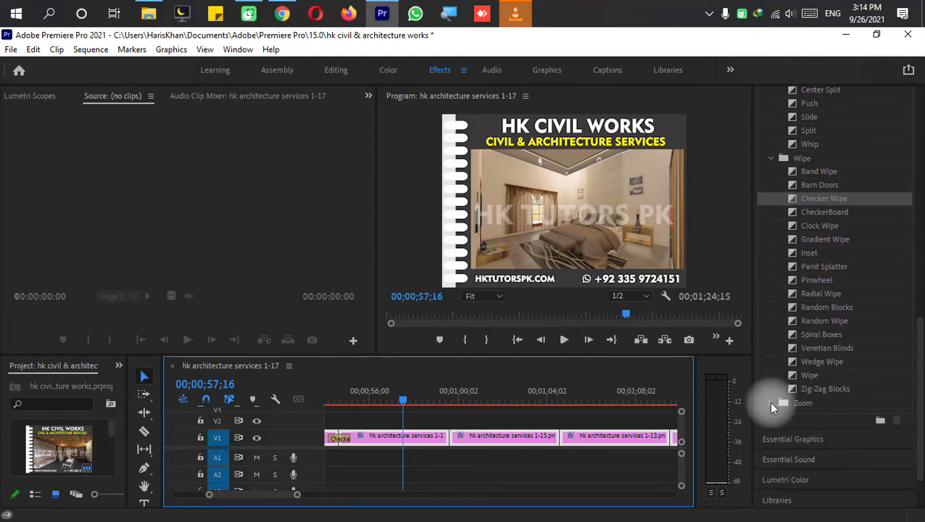
{"action": "left_click", "coordinate": [769, 402]}
{"action": "left_click", "coordinate": [772, 403]}
{"action": "left_click_drag", "start_coordinate": [858, 375], "coordinate": [561, 438]}
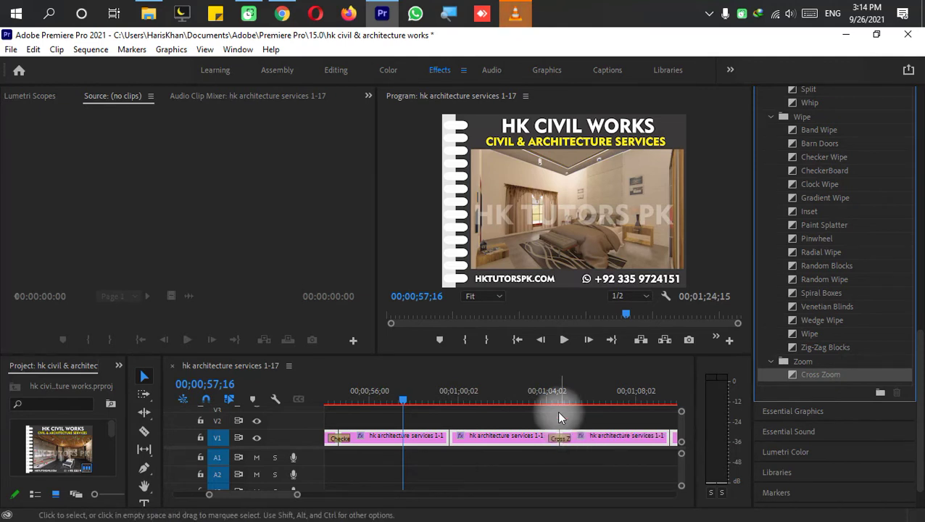
{"action": "left_click", "coordinate": [550, 394]}
{"action": "key", "text": "space"}
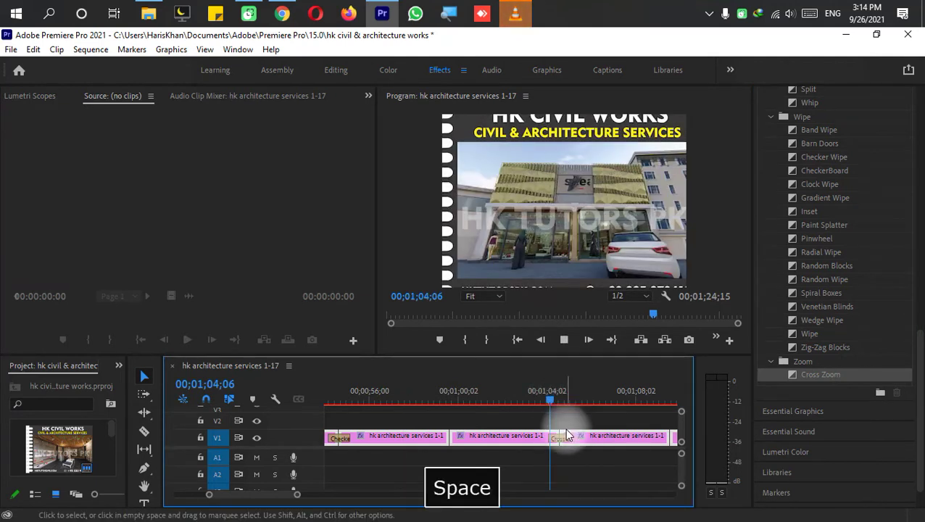
{"action": "key", "text": "space"}
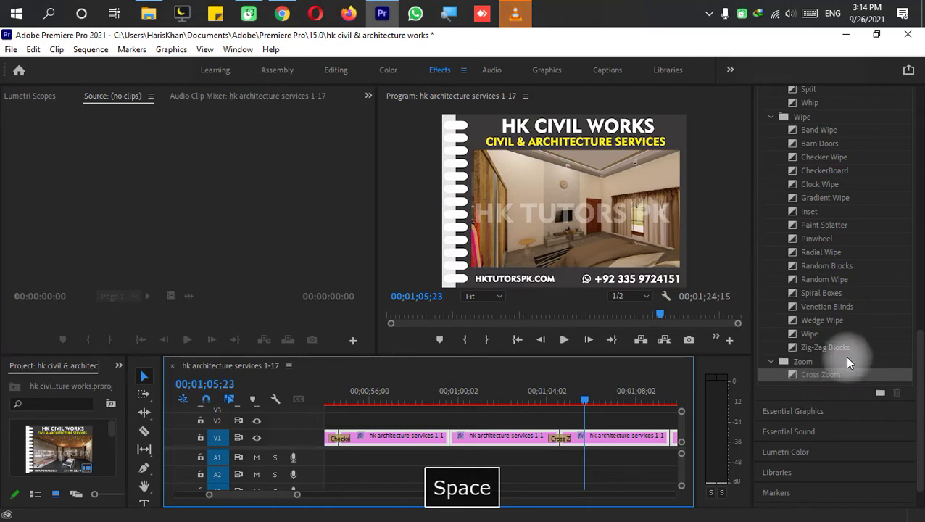
Collapse the Wipe, Zoom, Slide and Dissolve folders in the video transitions list
{"action": "scroll", "coordinate": [837, 316], "scroll_direction": "up", "scroll_amount": 1}
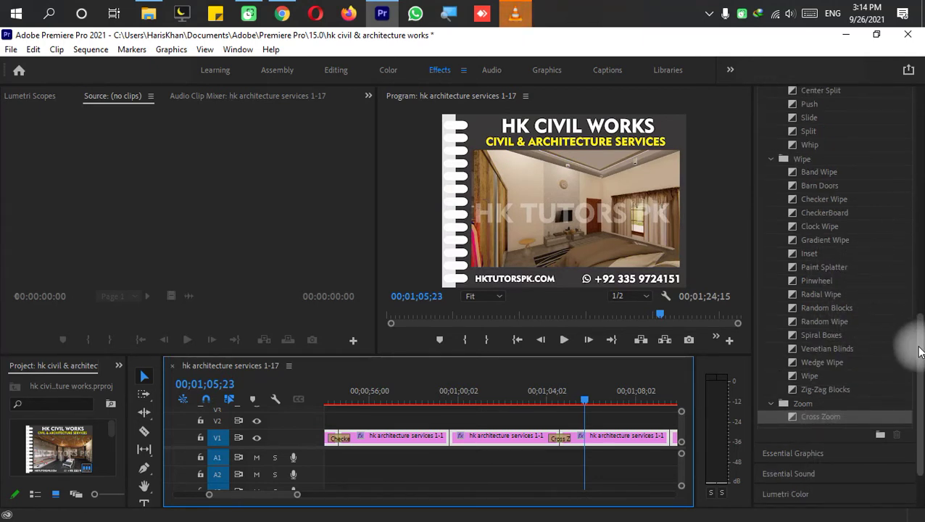
{"action": "left_click", "coordinate": [771, 159]}
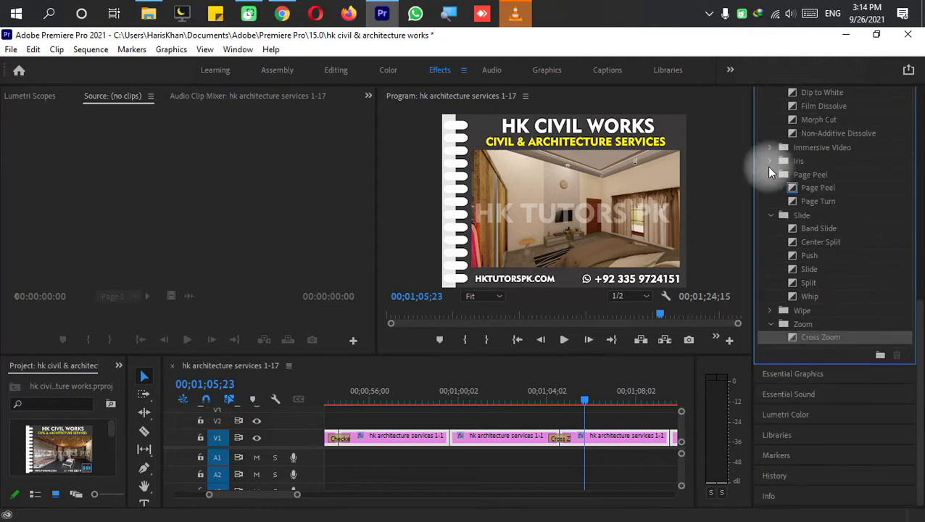
{"action": "left_click", "coordinate": [771, 326]}
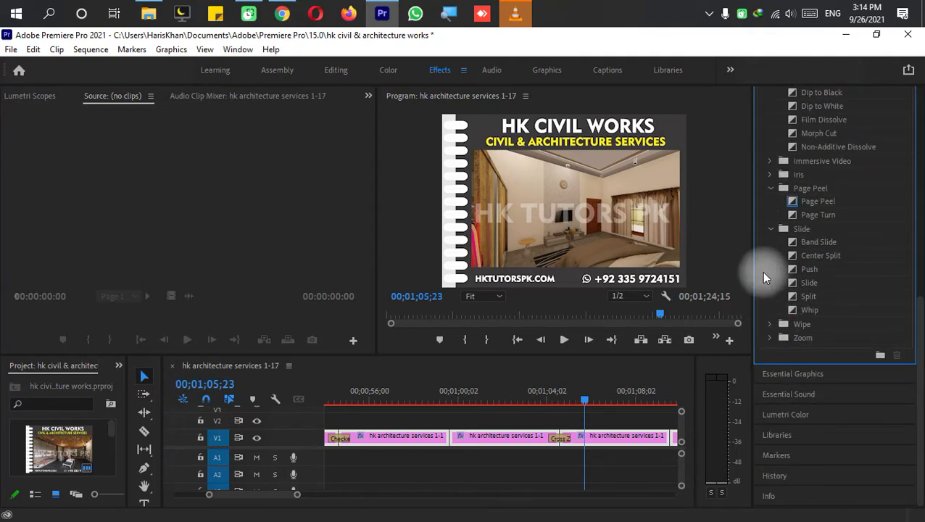
{"action": "left_click", "coordinate": [768, 229]}
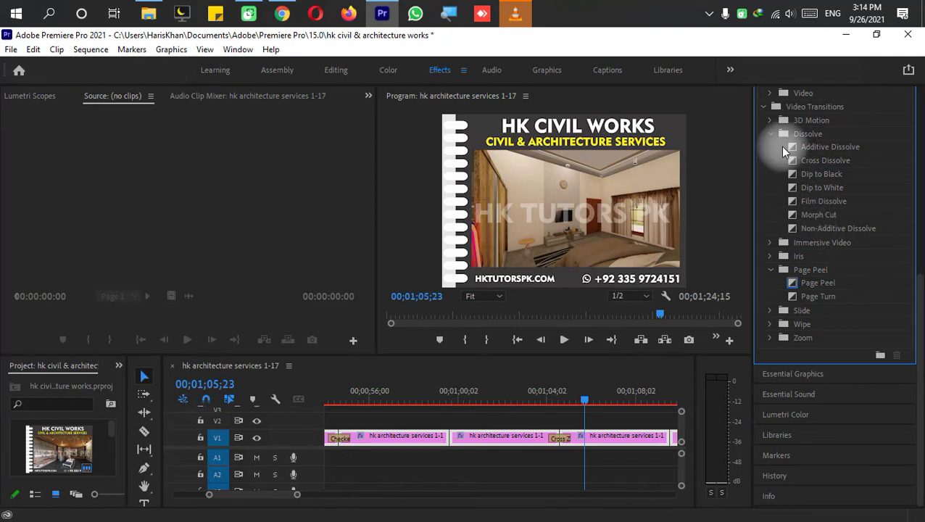
{"action": "left_click", "coordinate": [770, 132]}
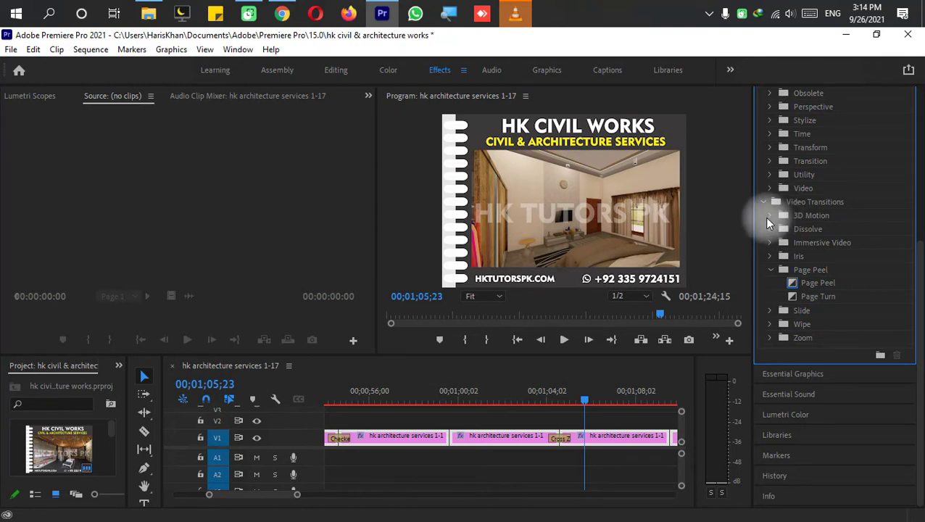
Add the 3D Motion transition Cube Spin between the twelfth and thirteenth V1 clips and preview it twice
{"action": "left_click", "coordinate": [770, 215]}
{"action": "left_click_drag", "start_coordinate": [817, 230], "coordinate": [449, 448]}
{"action": "left_click", "coordinate": [441, 394]}
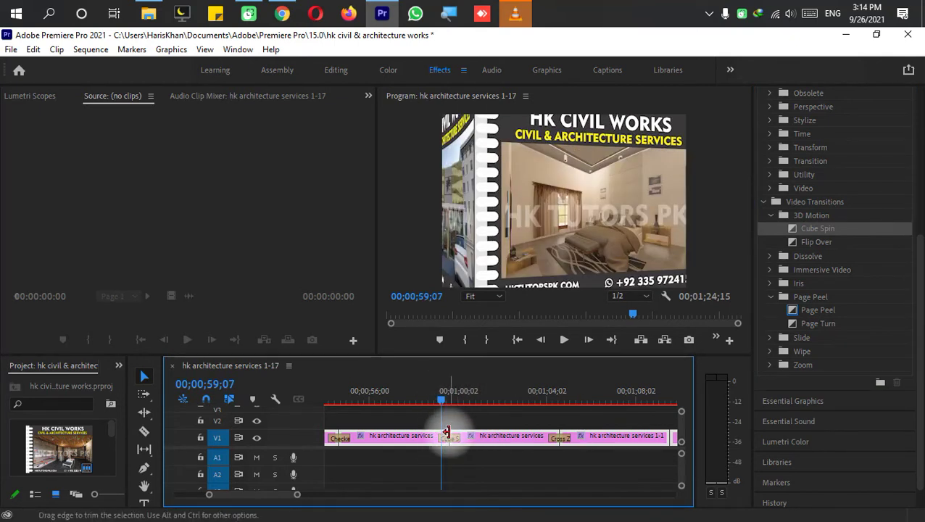
{"action": "key", "text": "space"}
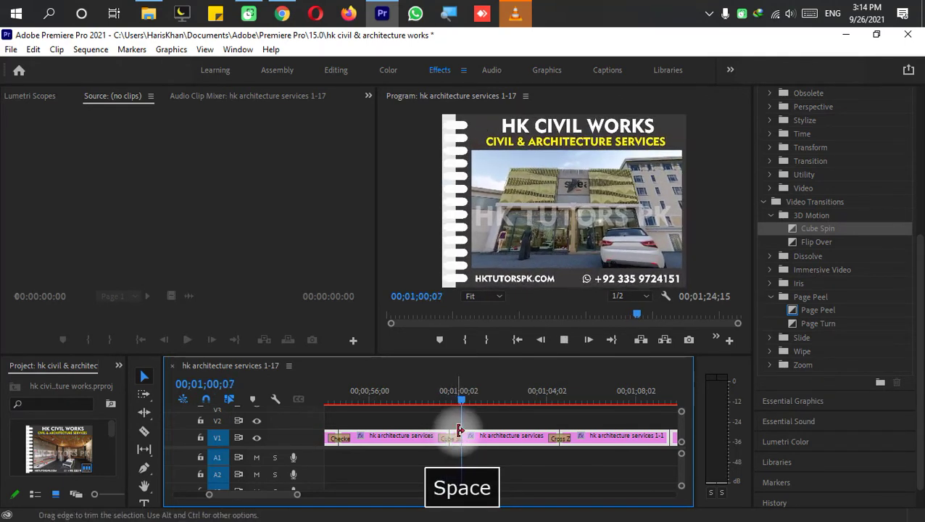
{"action": "key", "text": "space"}
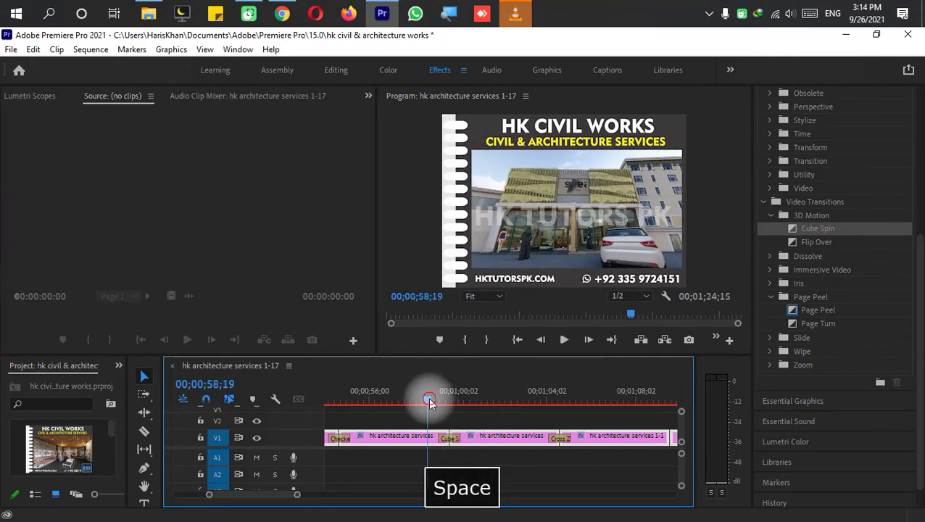
{"action": "key", "text": "space"}
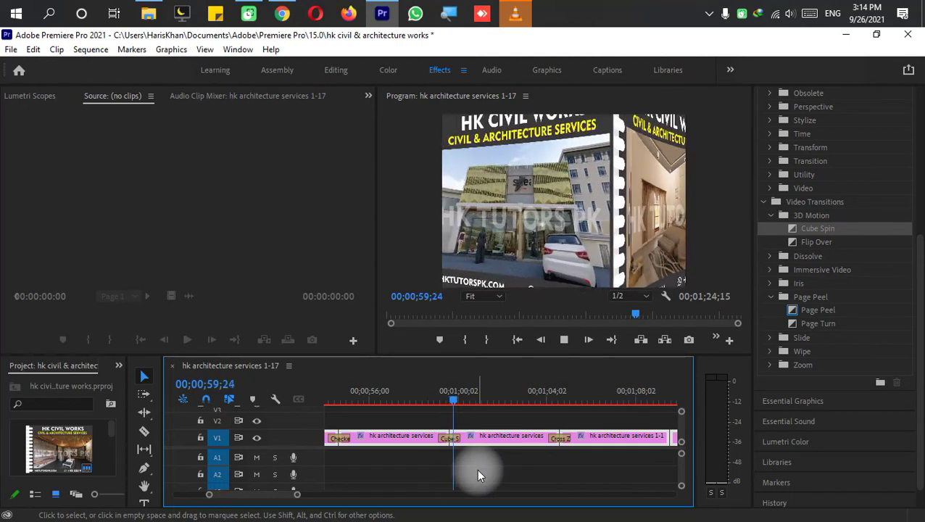
{"action": "key", "text": "space"}
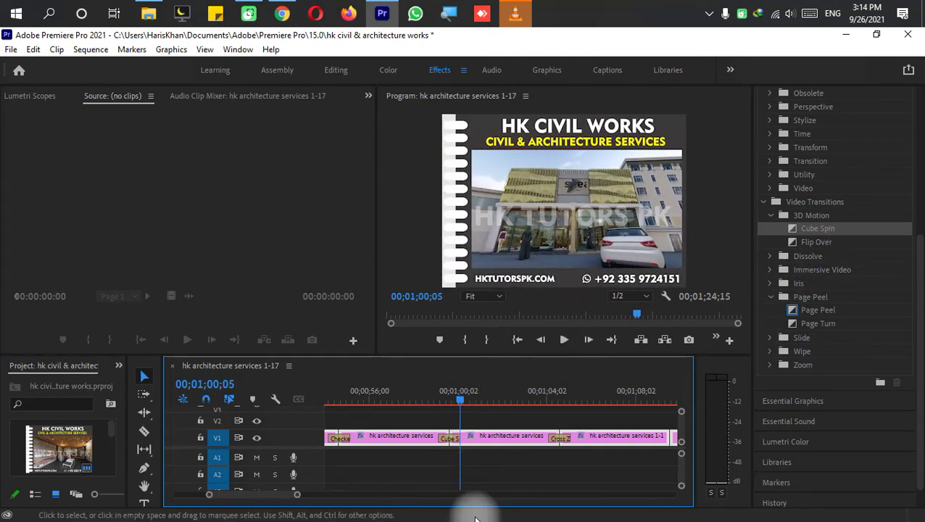
Add a Flip Over transition between the fourteenth and fifteenth V1 clips and preview it
{"action": "scroll", "coordinate": [515, 415], "scroll_direction": "up", "scroll_amount": 4}
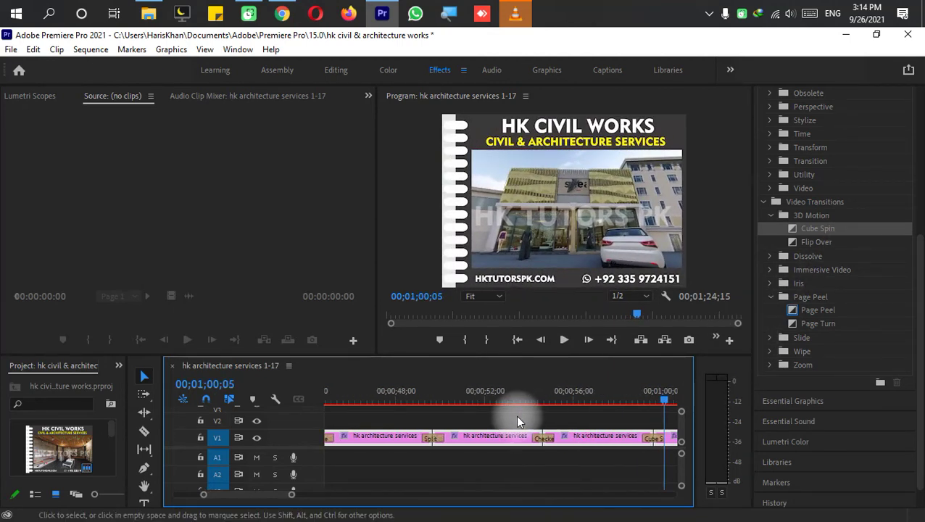
{"action": "scroll", "coordinate": [517, 421], "scroll_direction": "down", "scroll_amount": 10}
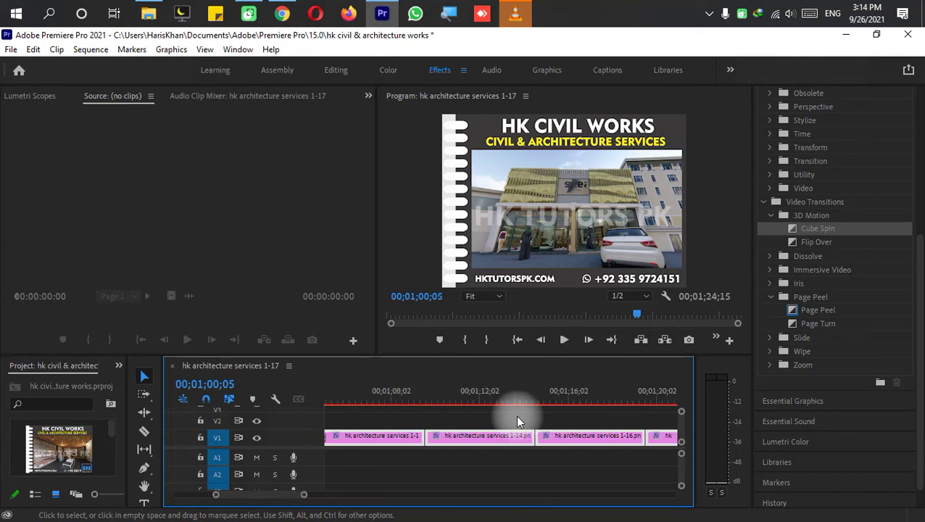
{"action": "scroll", "coordinate": [516, 415], "scroll_direction": "up", "scroll_amount": 2}
{"action": "left_click", "coordinate": [840, 245]}
{"action": "left_click_drag", "start_coordinate": [840, 245], "coordinate": [488, 435]}
{"action": "left_click", "coordinate": [465, 400]}
{"action": "key", "text": "space"}
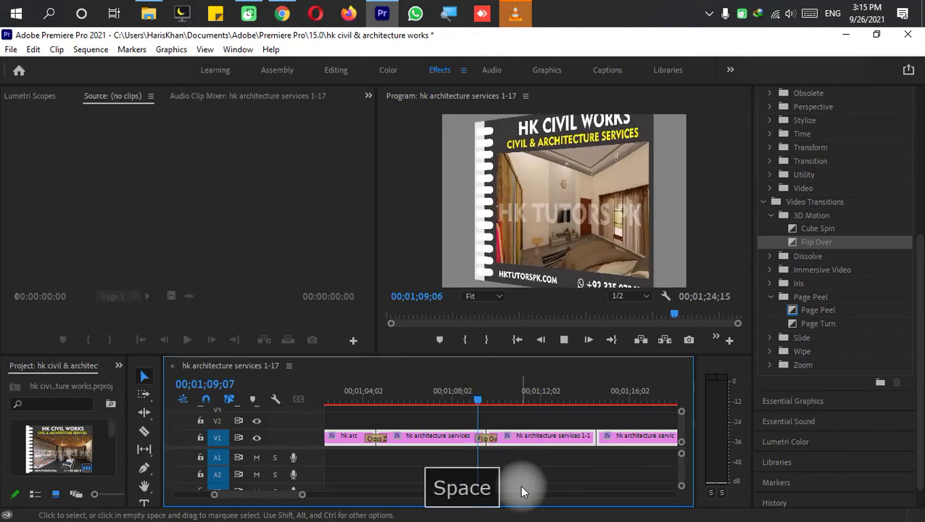
{"action": "key", "text": "space"}
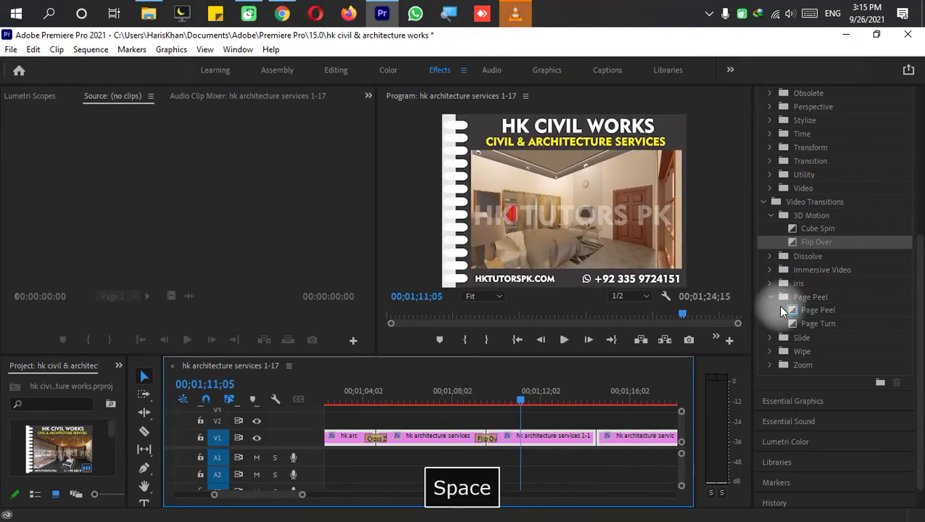
Replace the Flip Over transition between the fourteenth and fifteenth V1 clips with Cube Spin
{"action": "left_click_drag", "start_coordinate": [826, 230], "coordinate": [485, 438]}
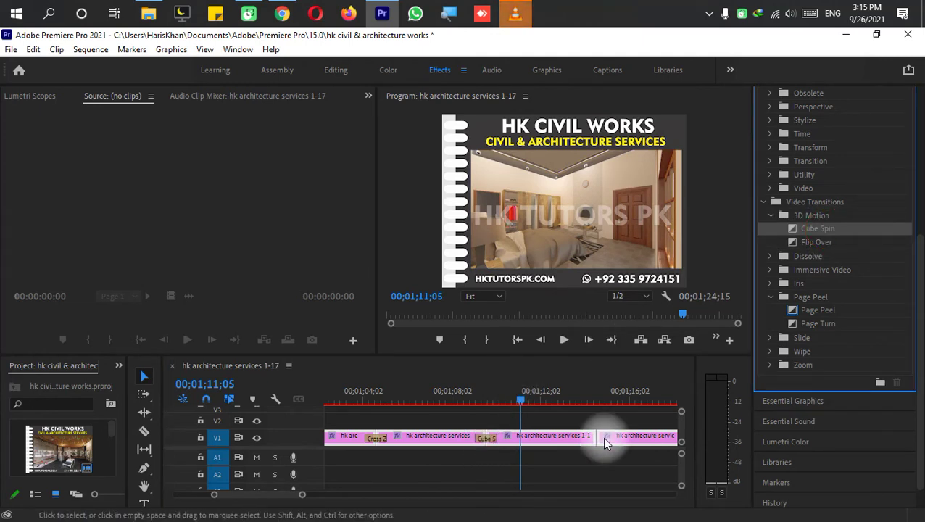
Add a Cube Spin transition between the fifteenth and sixteenth V1 clips and a Page Turn between the last two clips
{"action": "left_click_drag", "start_coordinate": [815, 236], "coordinate": [599, 439]}
{"action": "scroll", "coordinate": [593, 439], "scroll_direction": "down", "scroll_amount": 5}
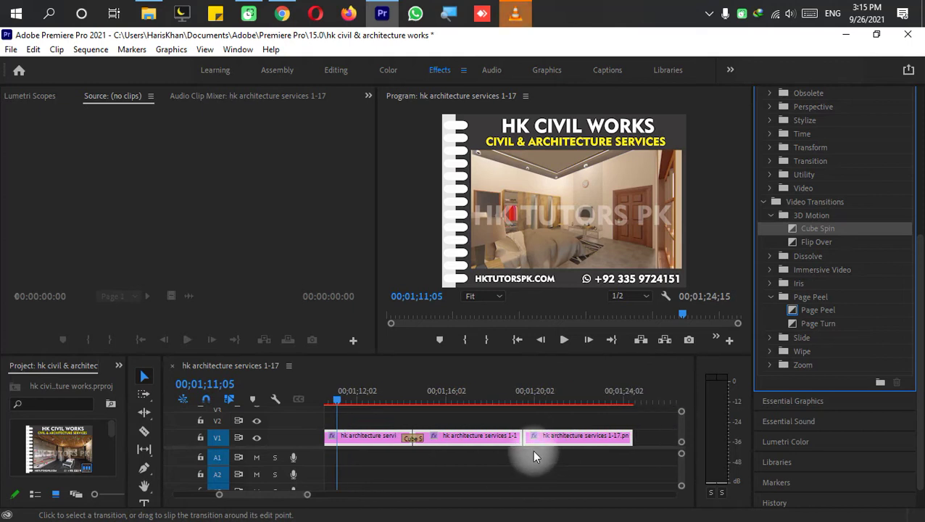
{"action": "left_click_drag", "start_coordinate": [773, 324], "coordinate": [524, 438]}
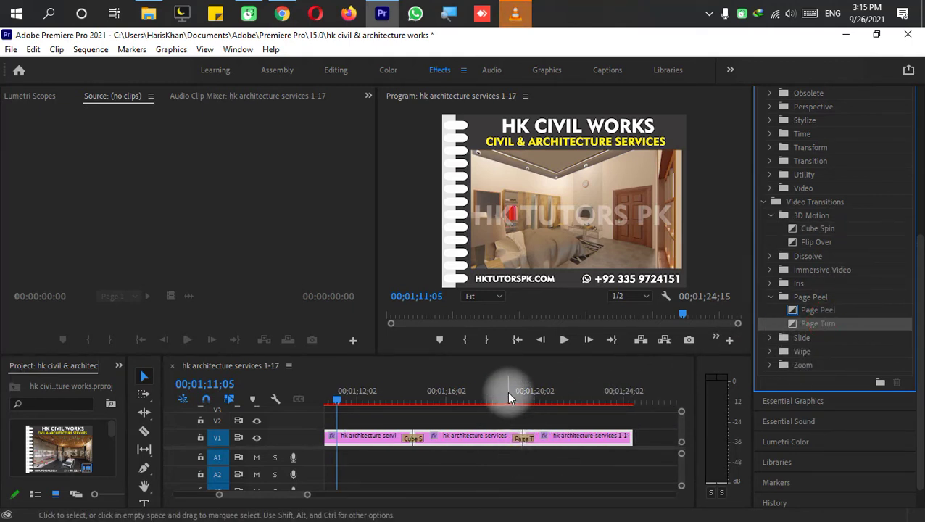
Preview the Page Turn transition between the last two V1 clips
{"action": "left_click", "coordinate": [507, 391]}
{"action": "key", "text": "space"}
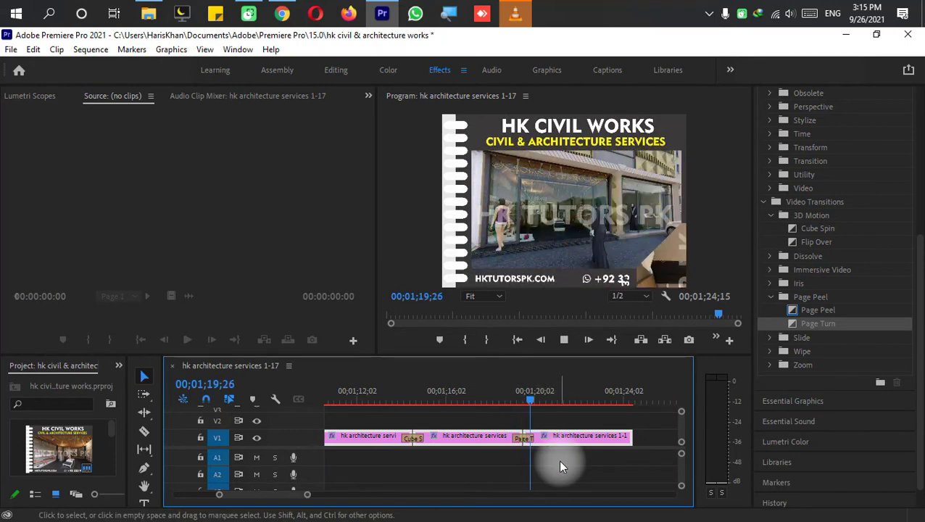
{"action": "key", "text": "space"}
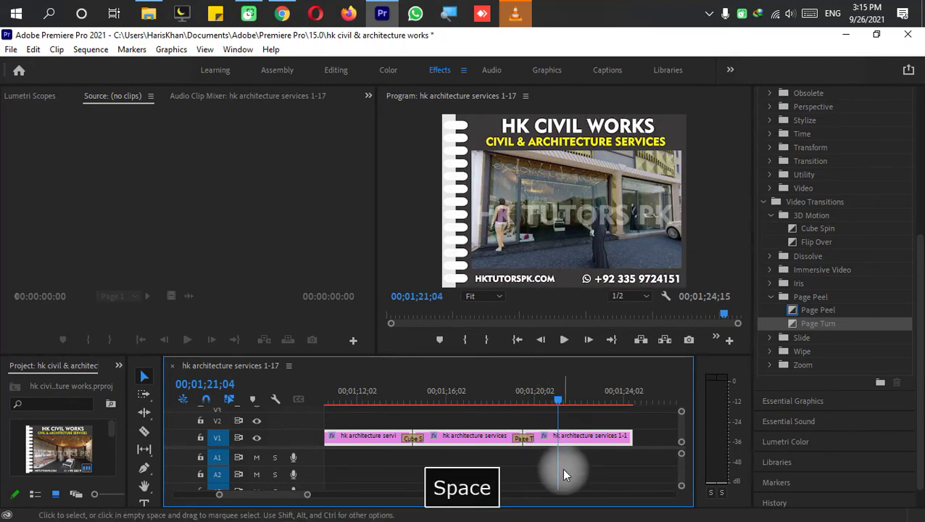
Return the playhead to the start of the sequence and start importing media into the project
{"action": "scroll", "coordinate": [563, 469], "scroll_direction": "down", "scroll_amount": 5}
{"action": "scroll", "coordinate": [564, 469], "scroll_direction": "down", "scroll_amount": 3}
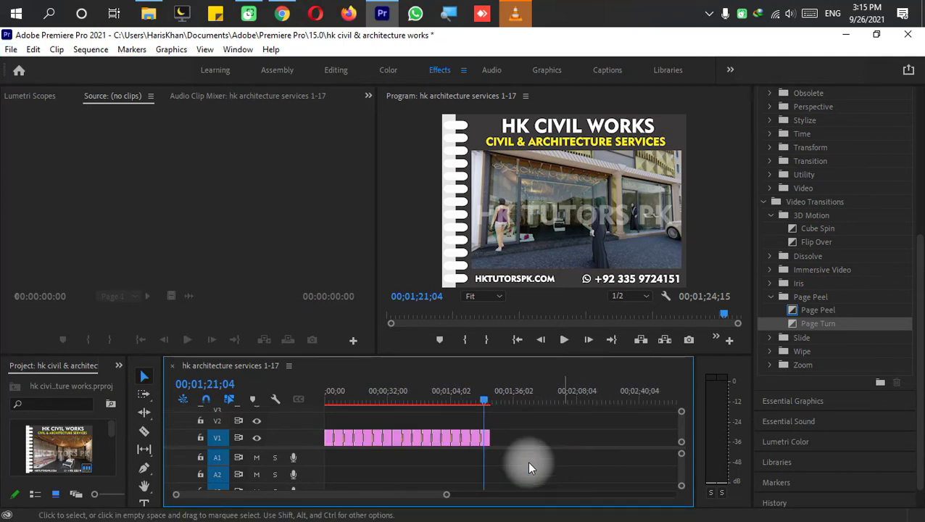
{"action": "left_click_drag", "start_coordinate": [487, 404], "coordinate": [261, 434]}
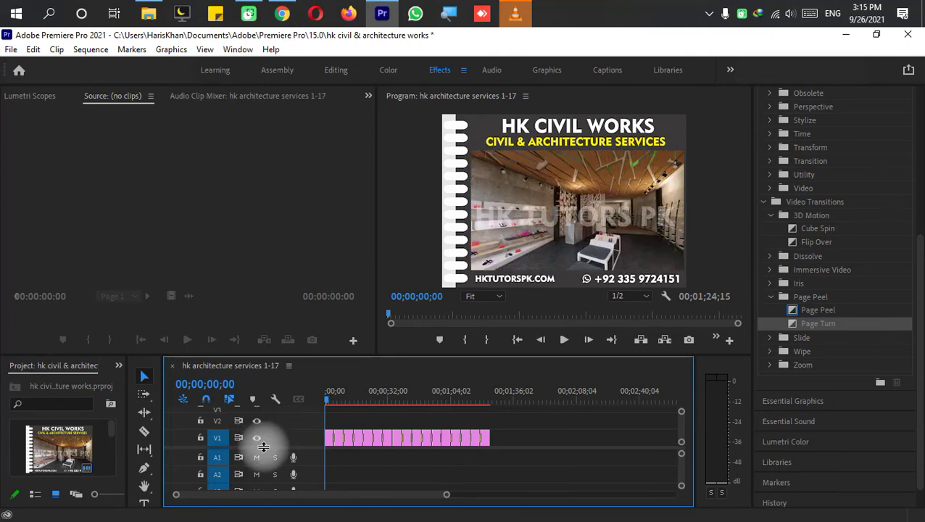
{"action": "key", "text": "ctrl+i"}
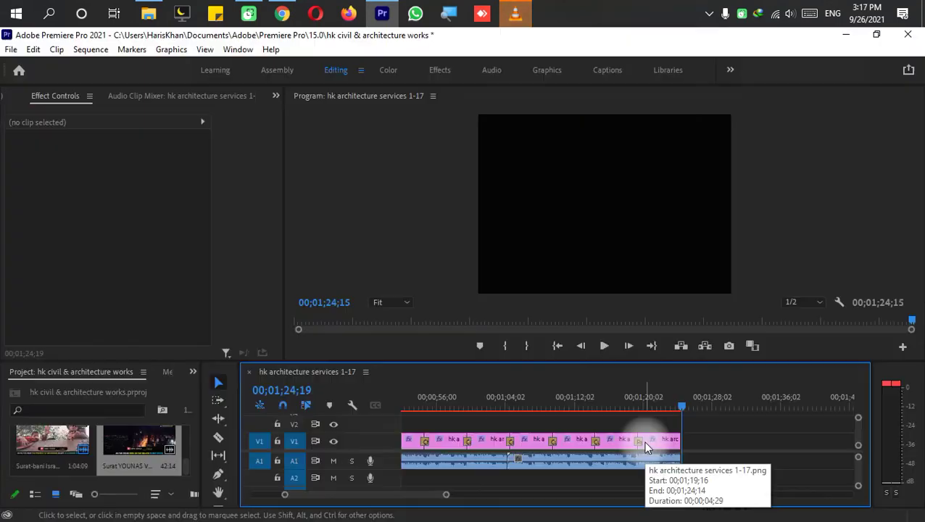
Set up the sequence export with the output name "hk architecture services past work" and the High Quality 1080p HD preset
{"action": "key", "text": "F9"}
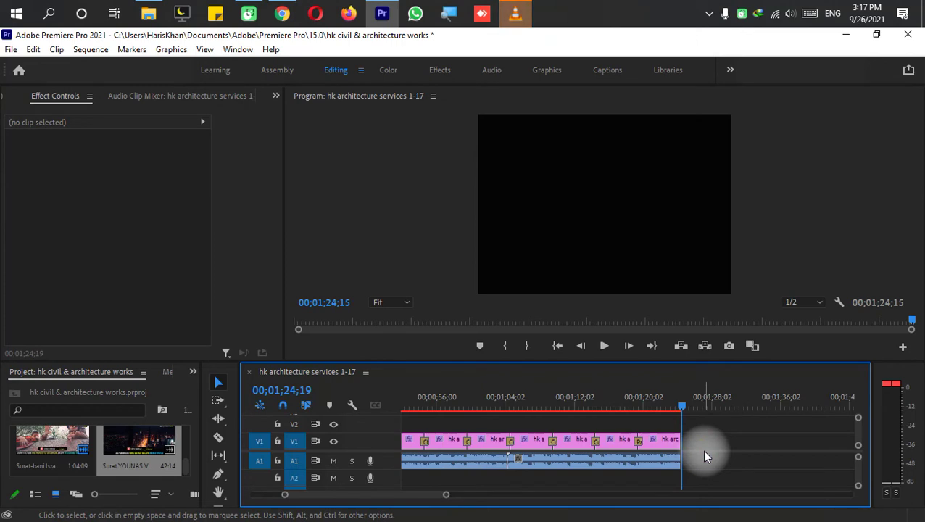
{"action": "key", "text": "ctrl+m"}
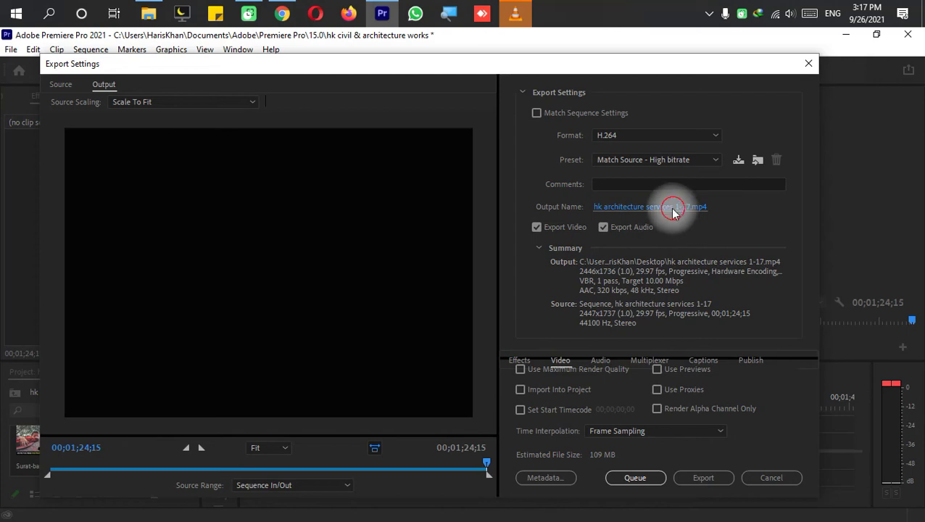
{"action": "left_click", "coordinate": [673, 209]}
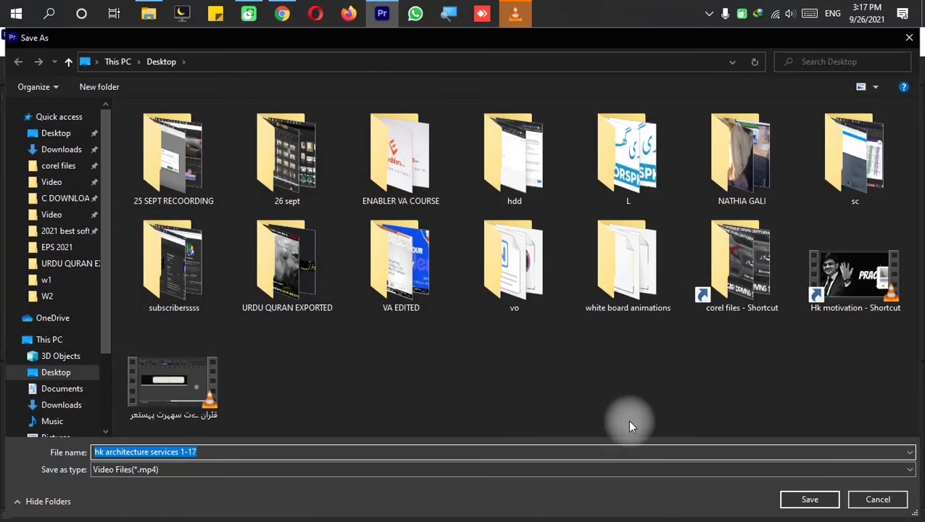
{"action": "key", "text": "Right"}
{"action": "key", "text": "BackSpace"}
{"action": "key", "text": "BackSpace"}
{"action": "key", "text": "BackSpace"}
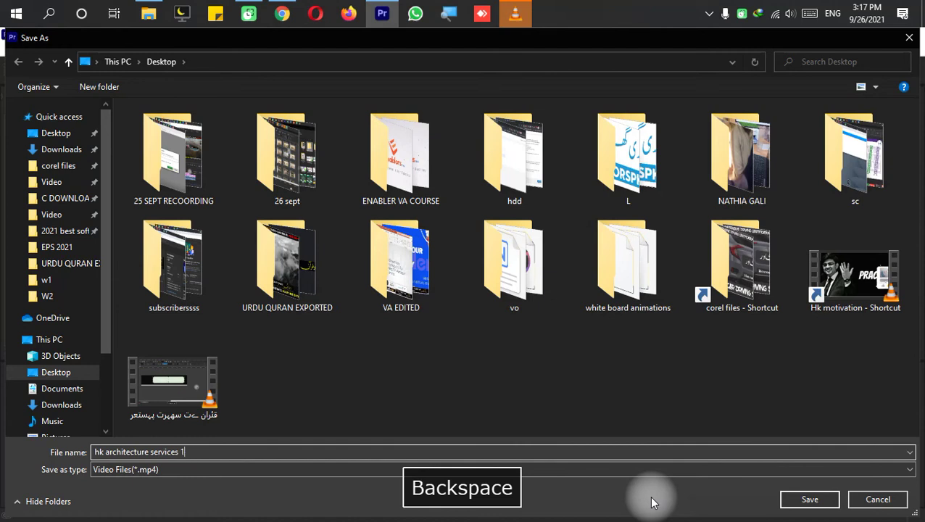
{"action": "type", "text": "pastr work"}
{"action": "key", "text": "Return"}
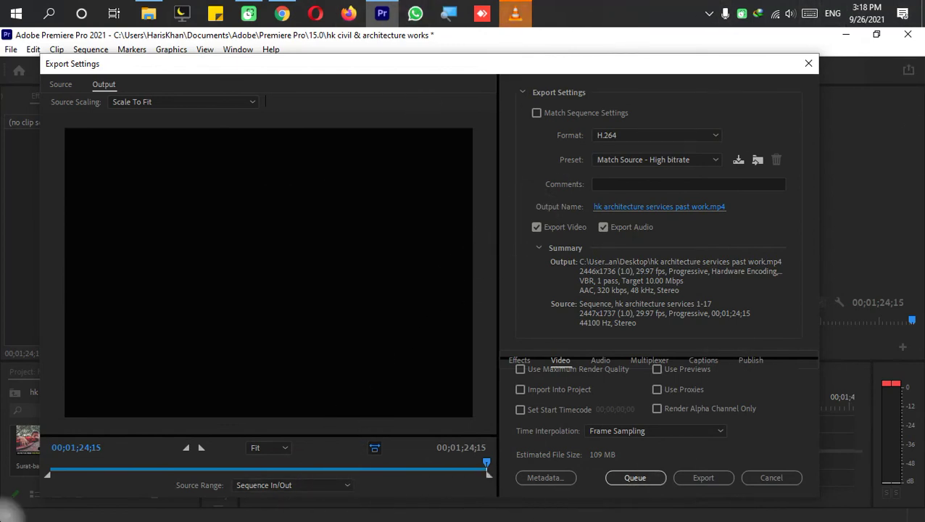
{"action": "left_click", "coordinate": [651, 158]}
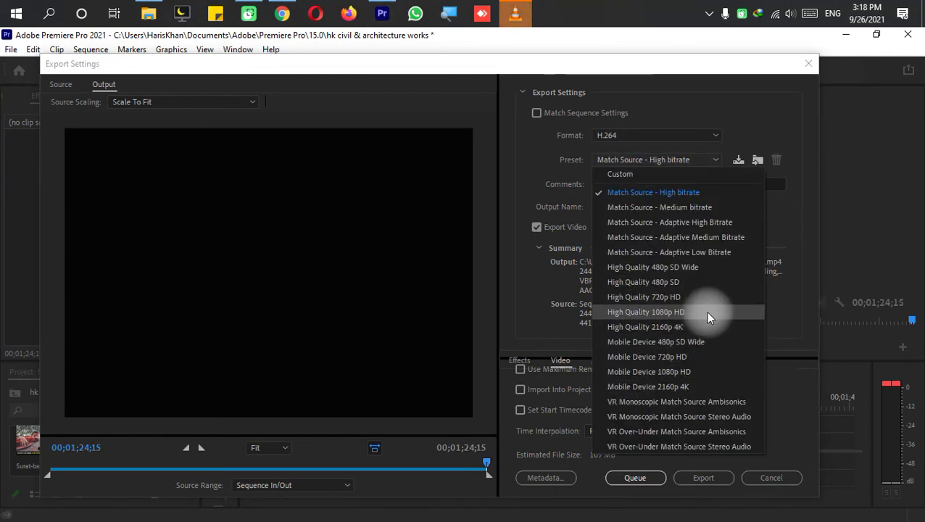
{"action": "left_click", "coordinate": [709, 316]}
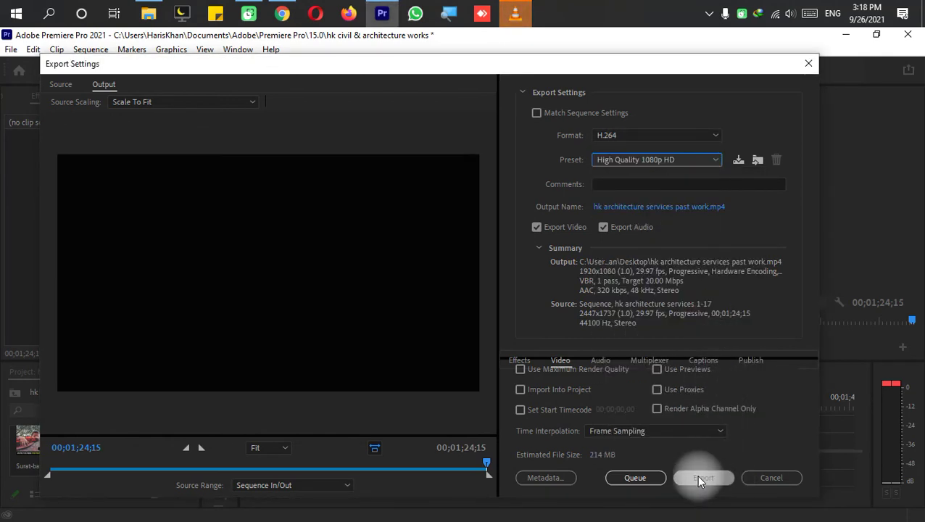